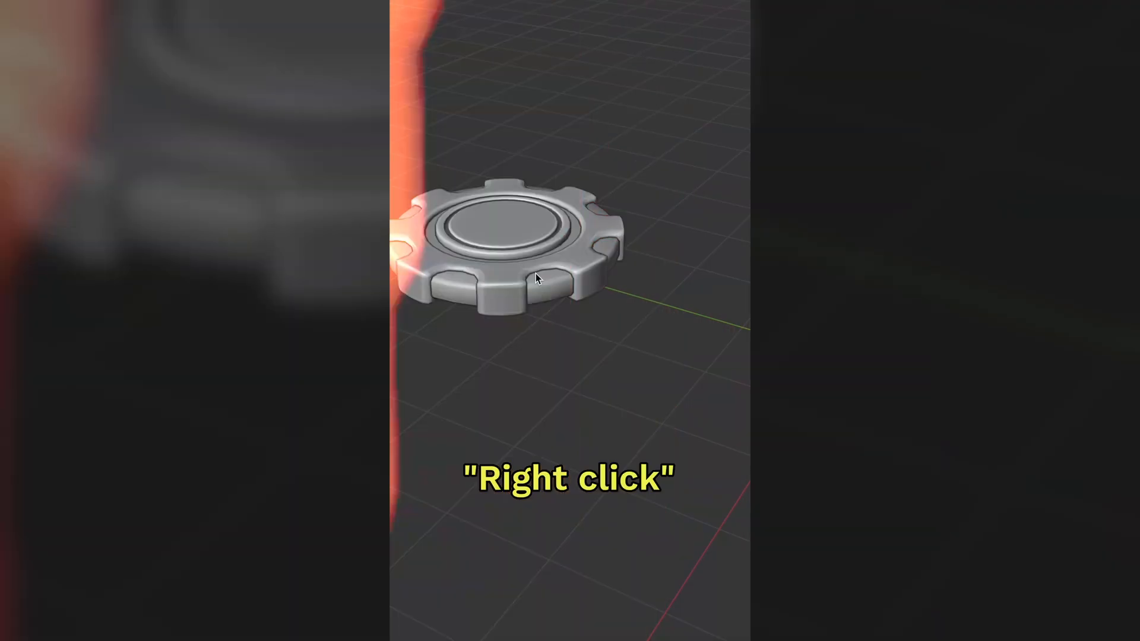
# Set the gear's origin to its geometry and rotate the gear around the new origin.
pyautogui.click(535, 273)
pyautogui.rightClick(535, 273)
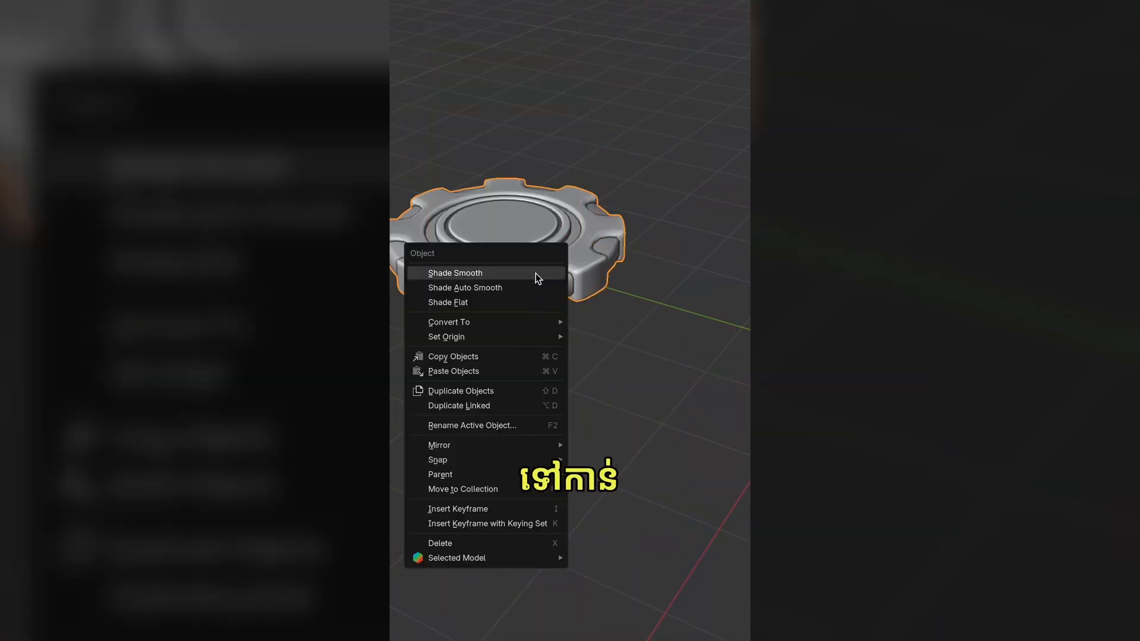
pyautogui.moveTo(522, 336)
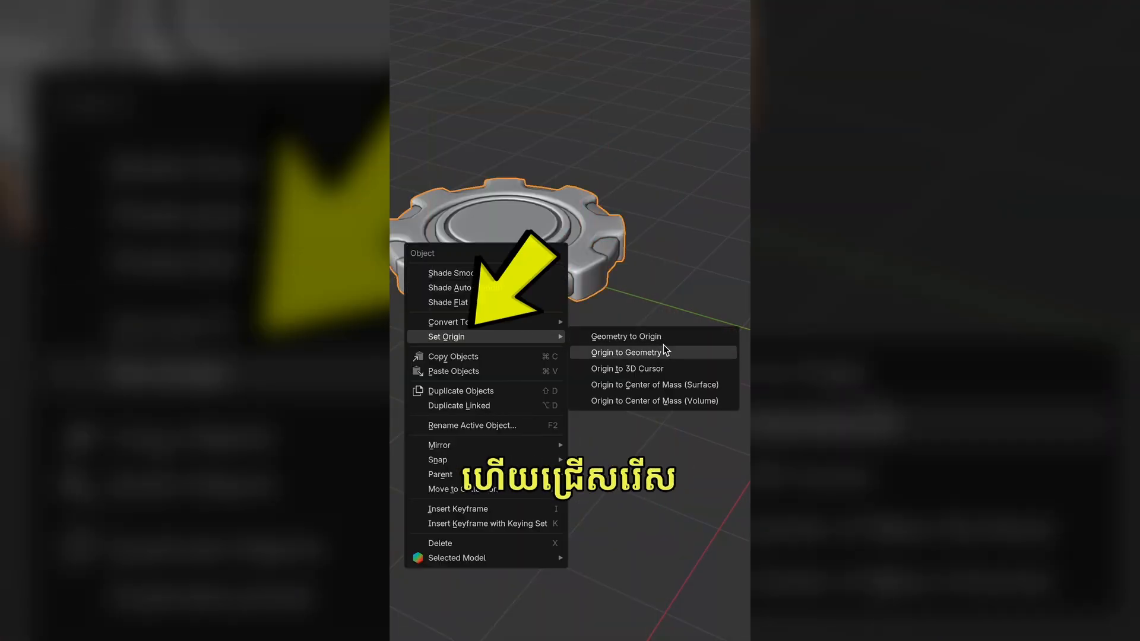
pyautogui.click(688, 353)
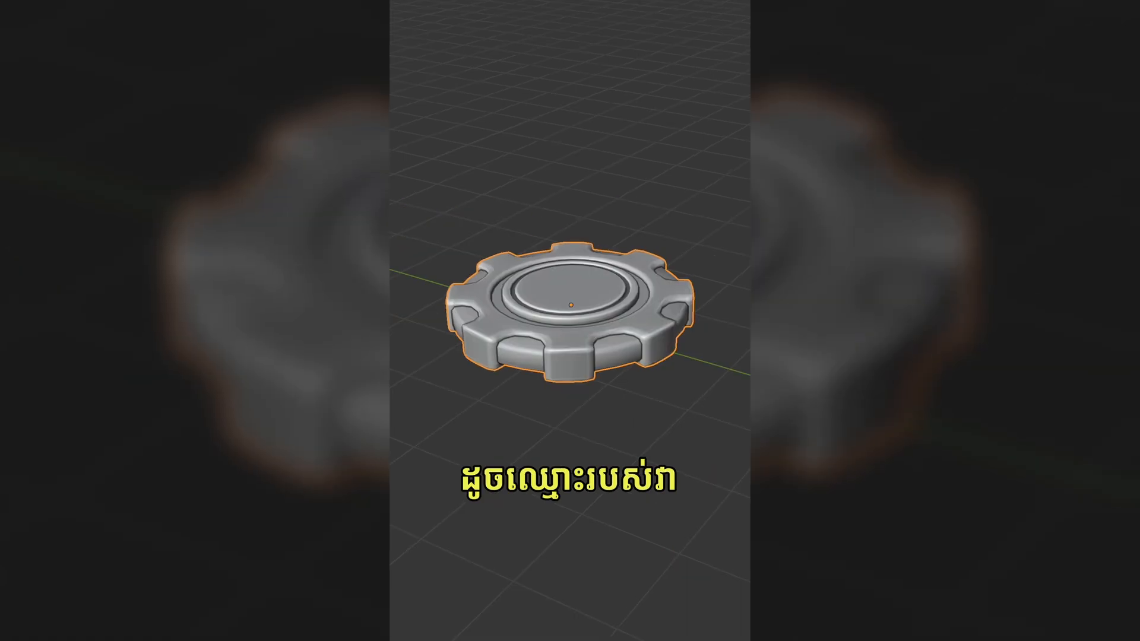
pyautogui.click(606, 327)
pyautogui.press('r')
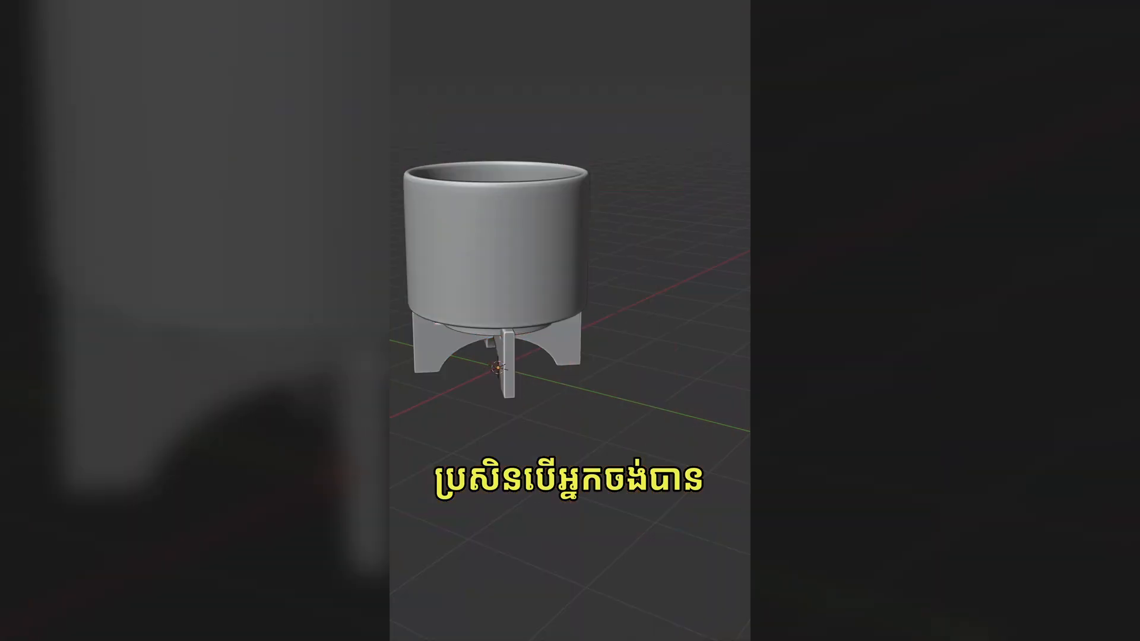
# Select one outer wall face of the pot in Edit Mode and snap the 3D cursor to it.
pyautogui.moveTo(427, 297); pyautogui.dragTo(651, 349, button='middle')
pyautogui.moveTo(557, 293); pyautogui.dragTo(501, 284, button='middle')
pyautogui.press('Tab')
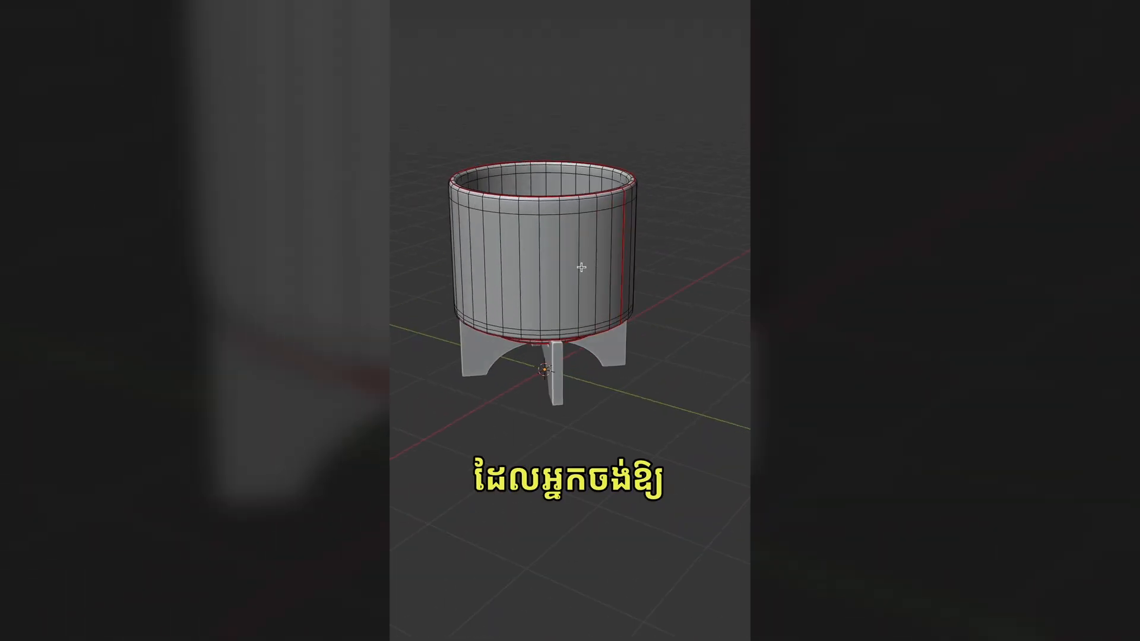
pyautogui.hotkey('shift', 's')
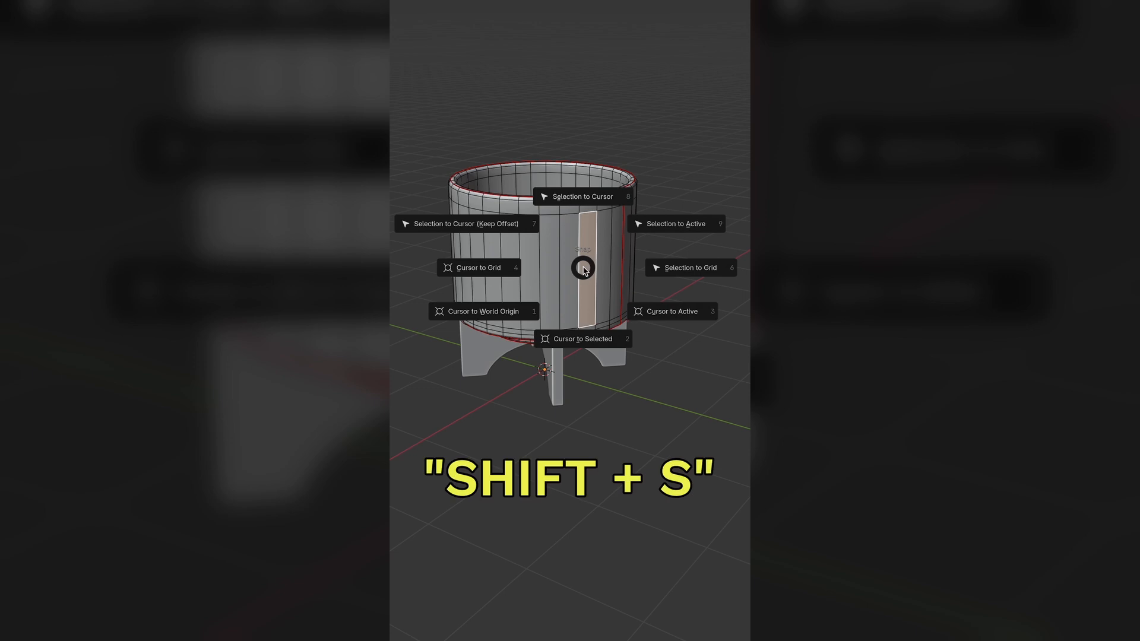
pyautogui.click(582, 339)
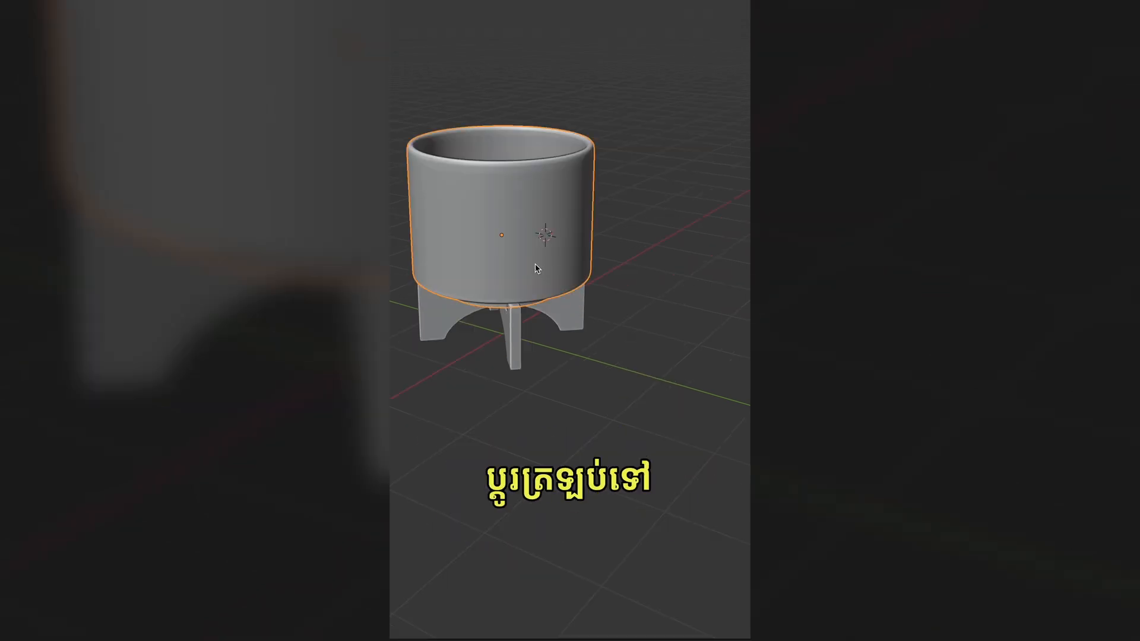
# Set the pot's origin to the 3D cursor in Object Mode.
pyautogui.rightClick(537, 268)
pyautogui.moveTo(537, 269)
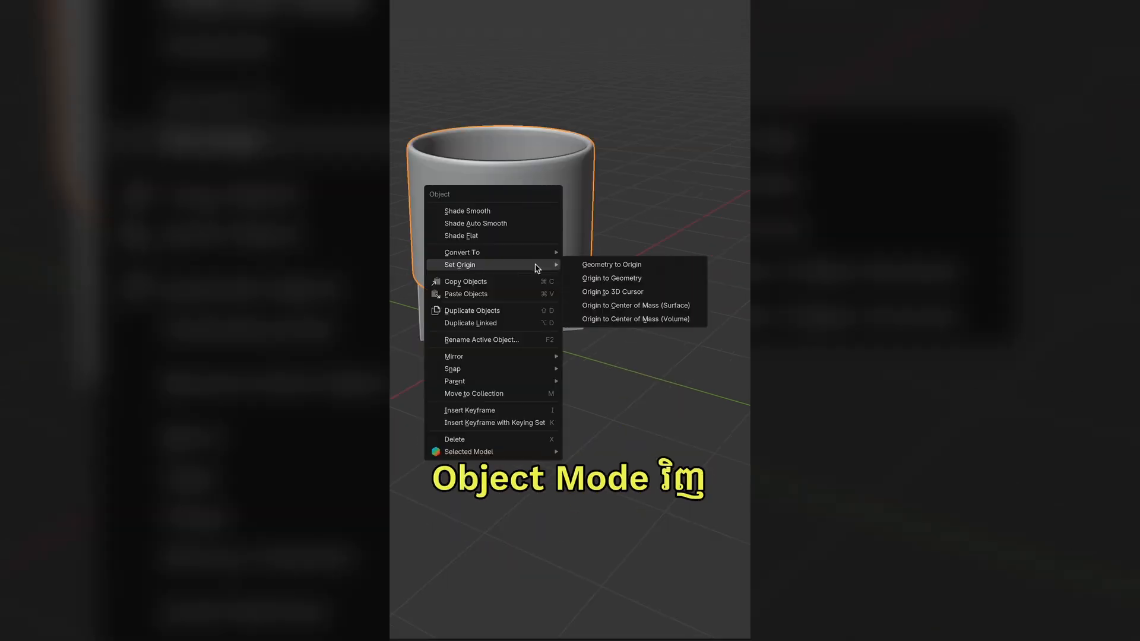
pyautogui.click(634, 293)
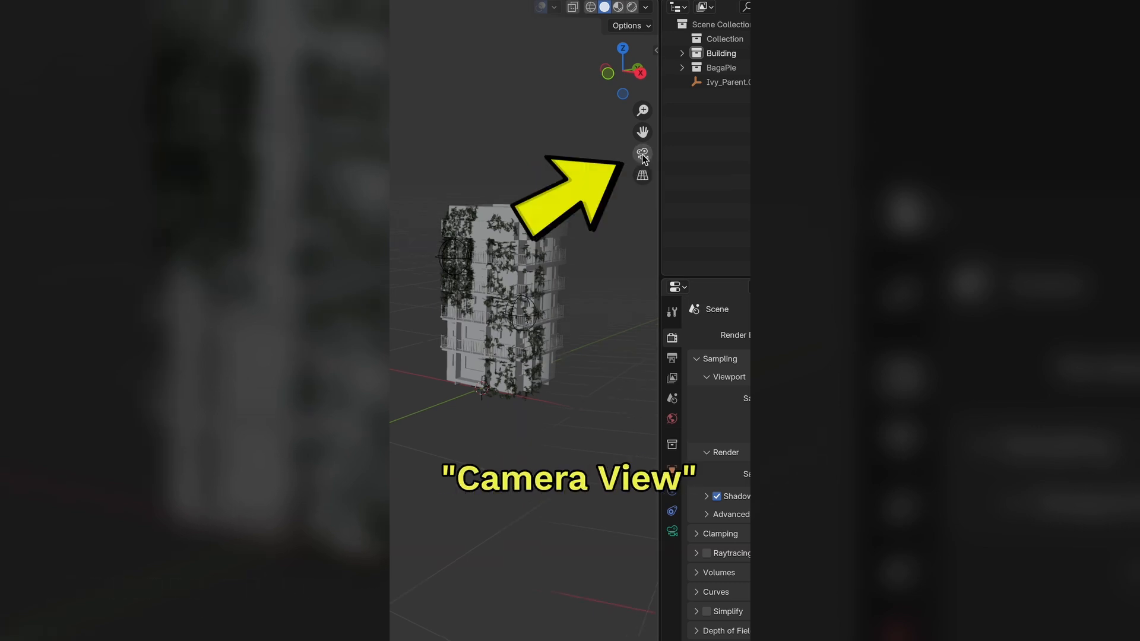
# Look through the scene camera and enable Lock Camera to View.
pyautogui.click(642, 154)
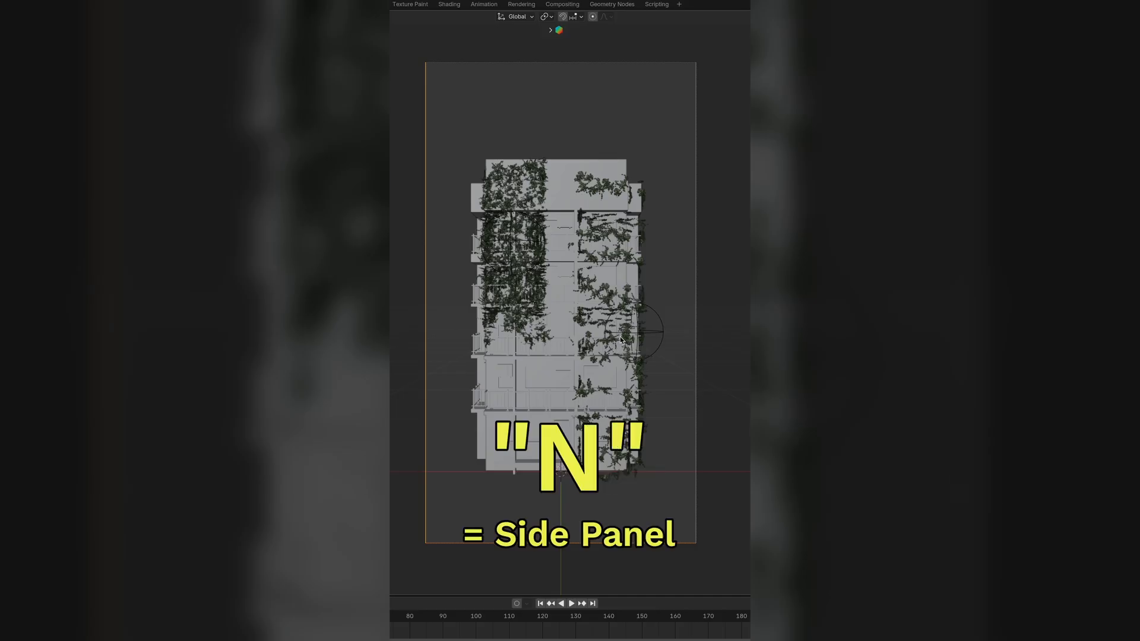
pyautogui.press('n')
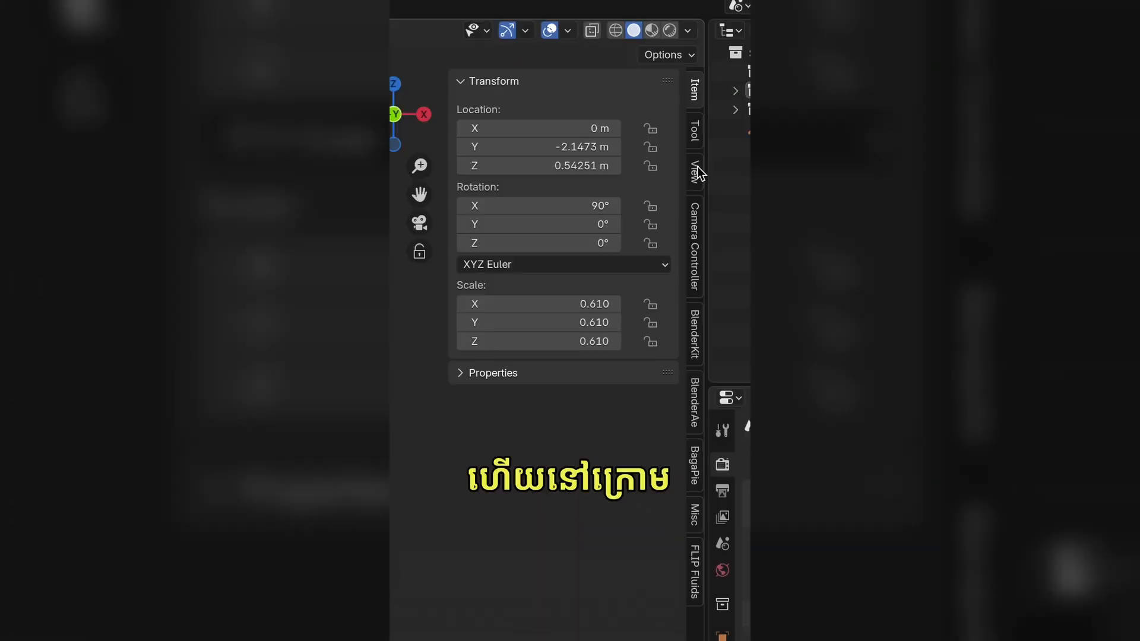
pyautogui.click(705, 96)
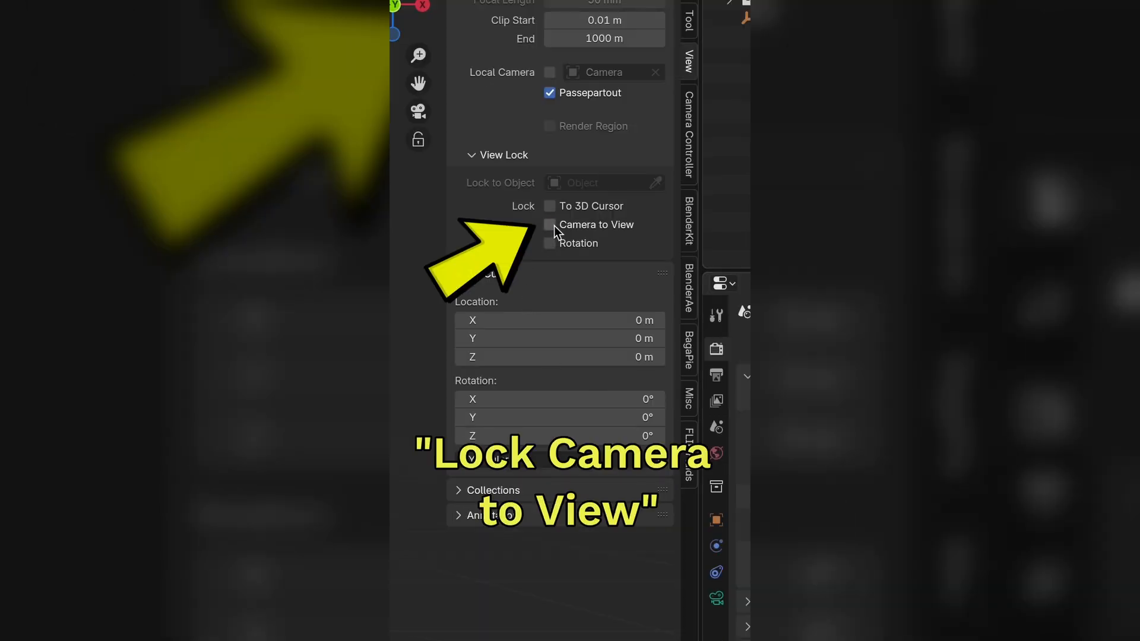
pyautogui.click(553, 338)
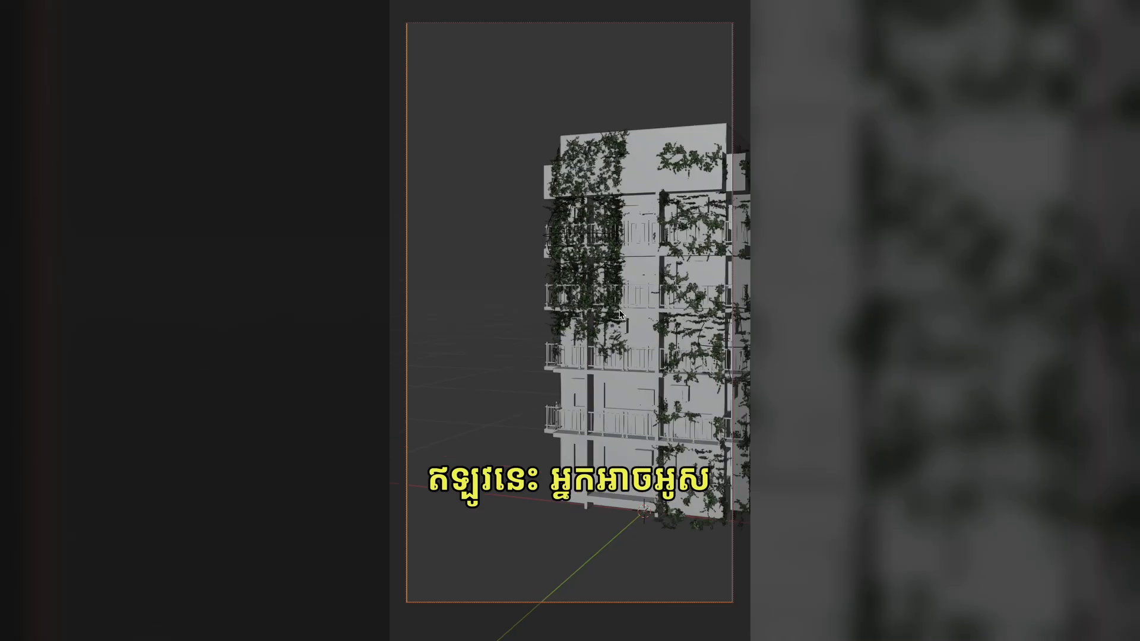
# Reframe the ivy-covered building by orbiting, shifting and zooming the locked camera.
pyautogui.moveTo(631, 291); pyautogui.dragTo(620, 314, button='middle')
pyautogui.hscroll(5, 620, 315)
pyautogui.scroll(-5, 619, 314)
pyautogui.scroll(5, 620, 314)
pyautogui.scroll(-3, 619, 315)
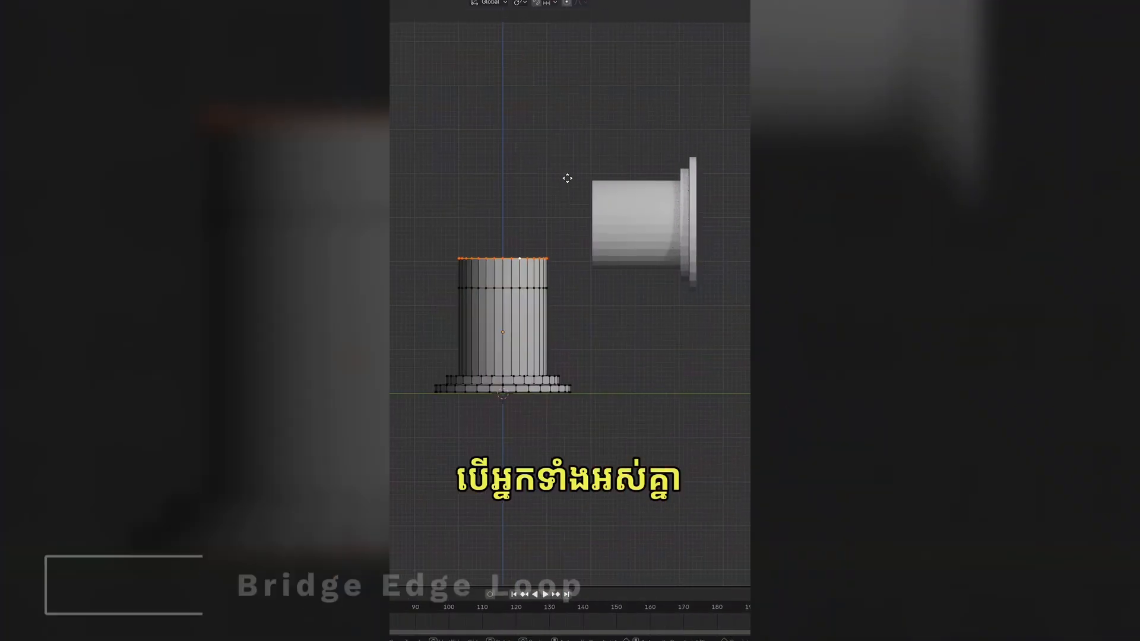
# Try to bend the upright pipe toward the horizontal one by repeatedly extruding and rotating its top edge loop.
pyautogui.click(571, 155)
pyautogui.press('r')
pyautogui.click(582, 203)
pyautogui.press('e')
pyautogui.click(619, 186)
pyautogui.press('r')
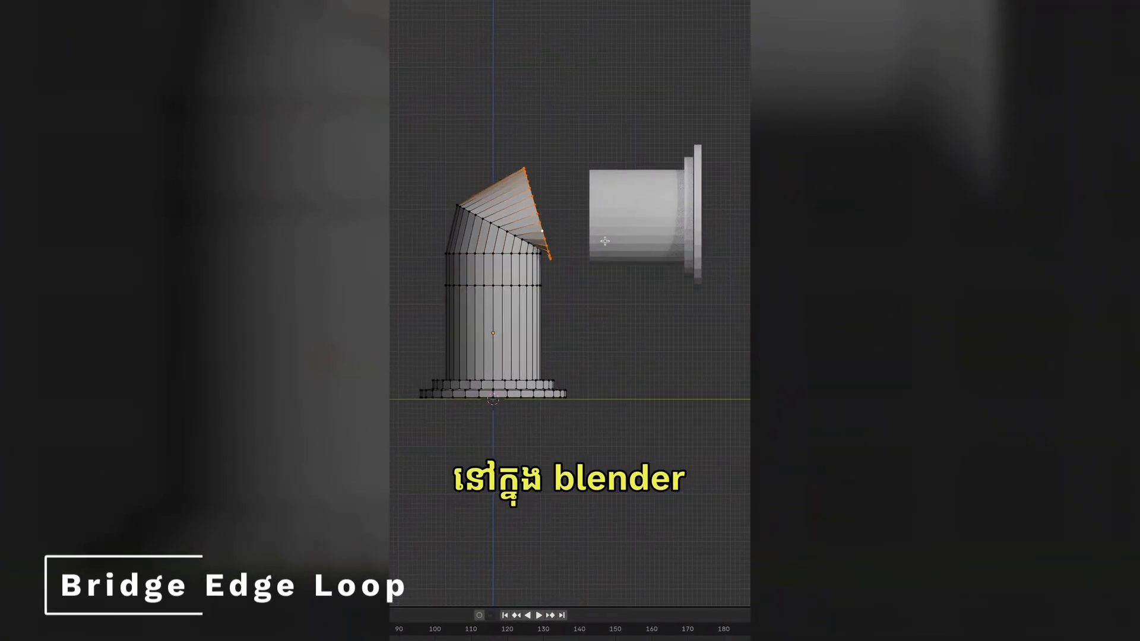
pyautogui.click(604, 244)
pyautogui.press('e')
pyautogui.click(634, 249)
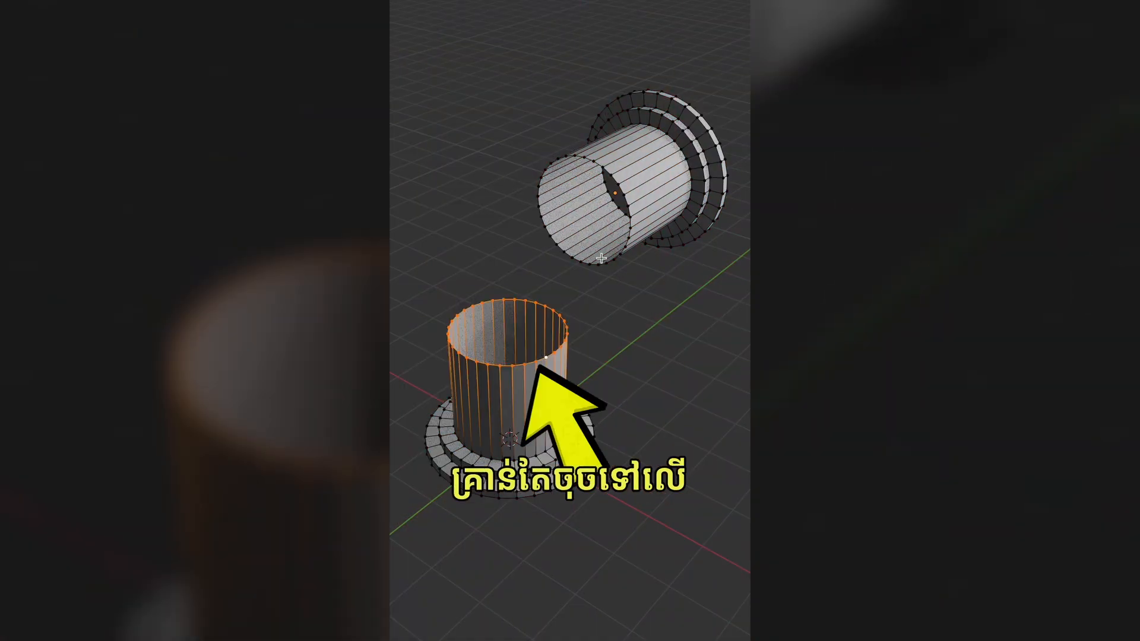
# Bridge the open edge loops of the two pipes with 24 cuts and adjust the bridge's smoothness.
pyautogui.keyDown('alt'); pyautogui.keyDown('shift'); pyautogui.click(591, 264); pyautogui.keyUp('shift'); pyautogui.keyUp('alt')
pyautogui.hotkey('ctrl', 'e')
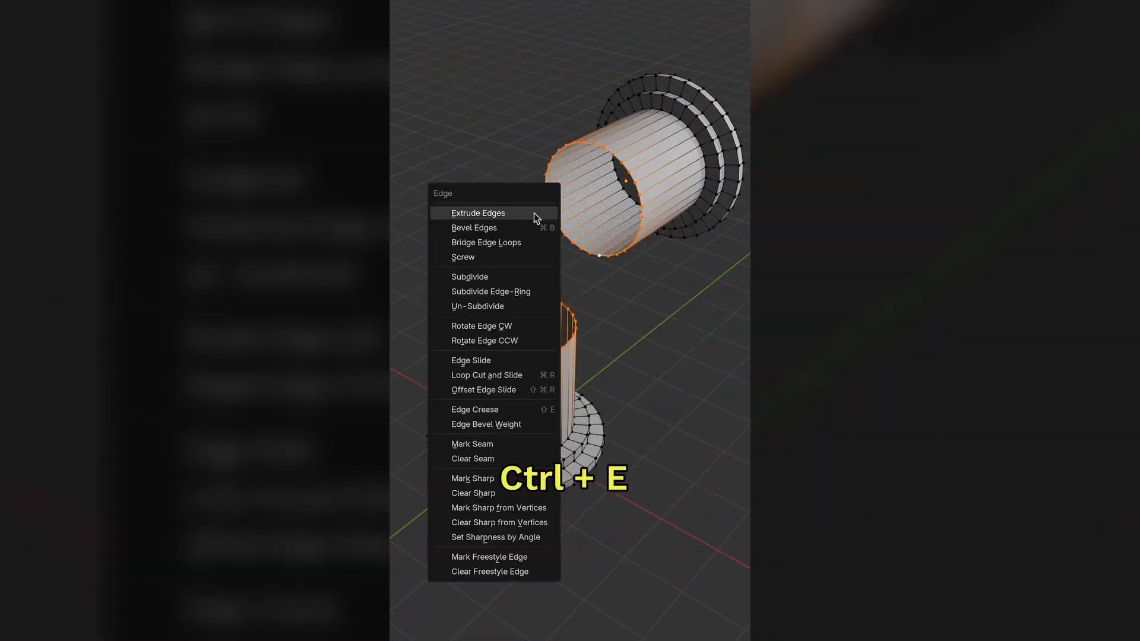
pyautogui.click(511, 245)
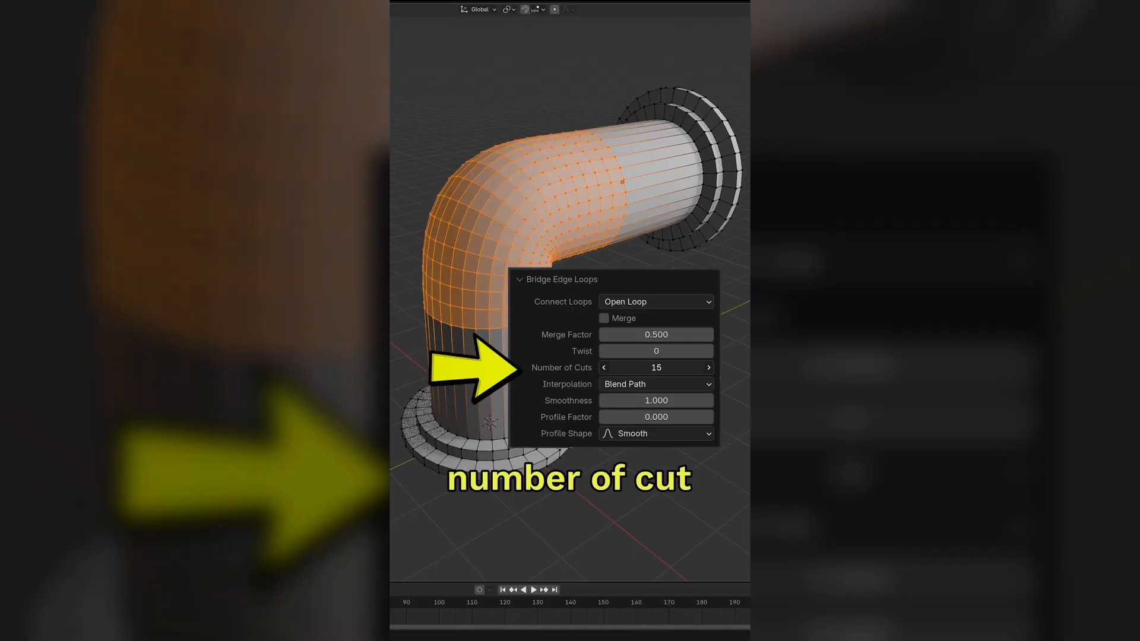
pyautogui.moveTo(656, 367); pyautogui.dragTo(691, 368)
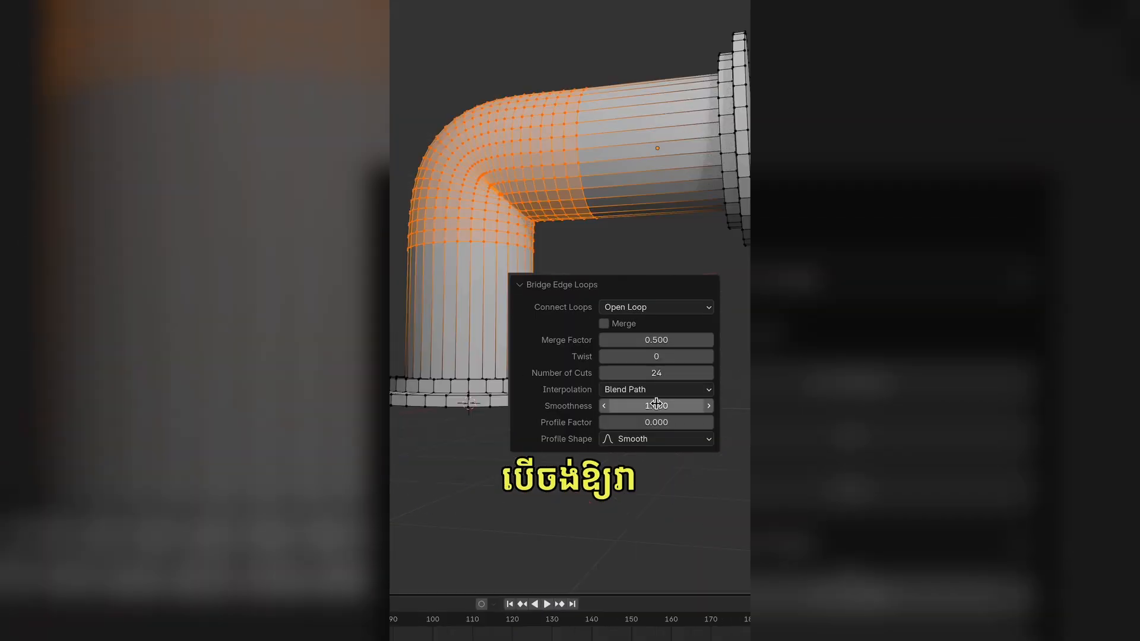
pyautogui.moveTo(656, 405); pyautogui.dragTo(641, 406)
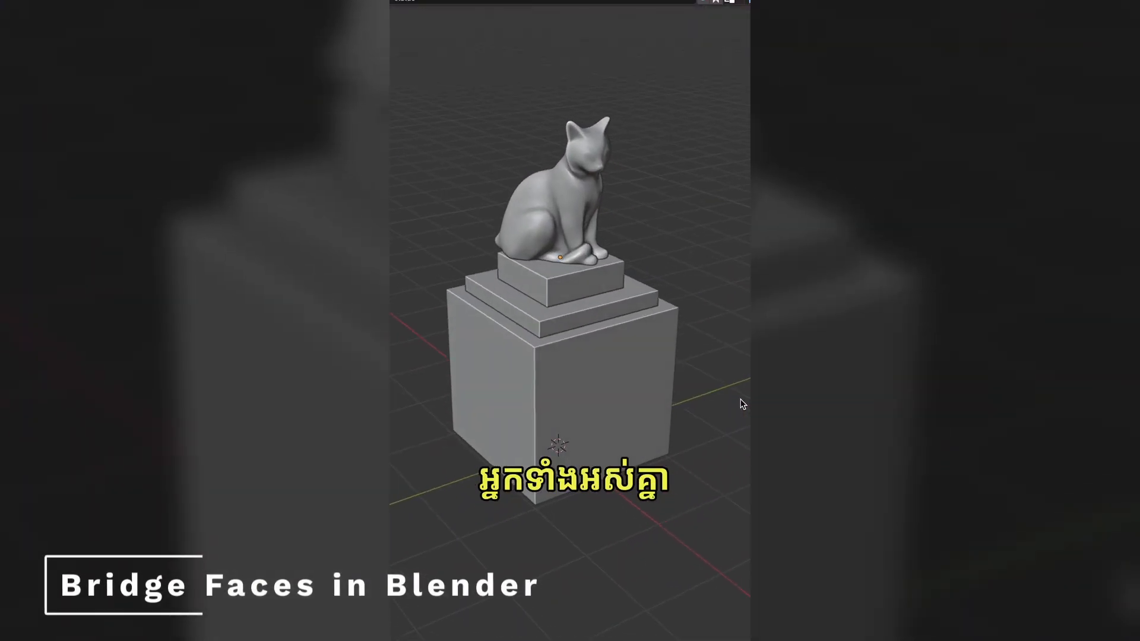
# Select two opposite side faces of the pedestal block under the cat statue and inset them.
pyautogui.click(611, 363)
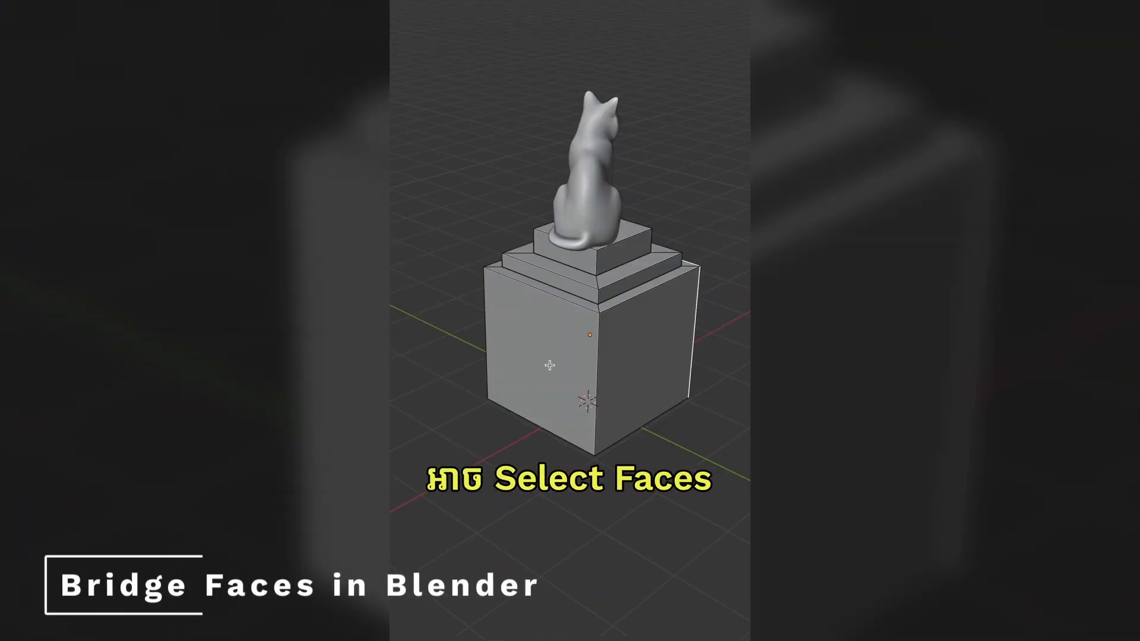
pyautogui.click(549, 365)
pyautogui.moveTo(549, 365); pyautogui.dragTo(546, 364, button='middle')
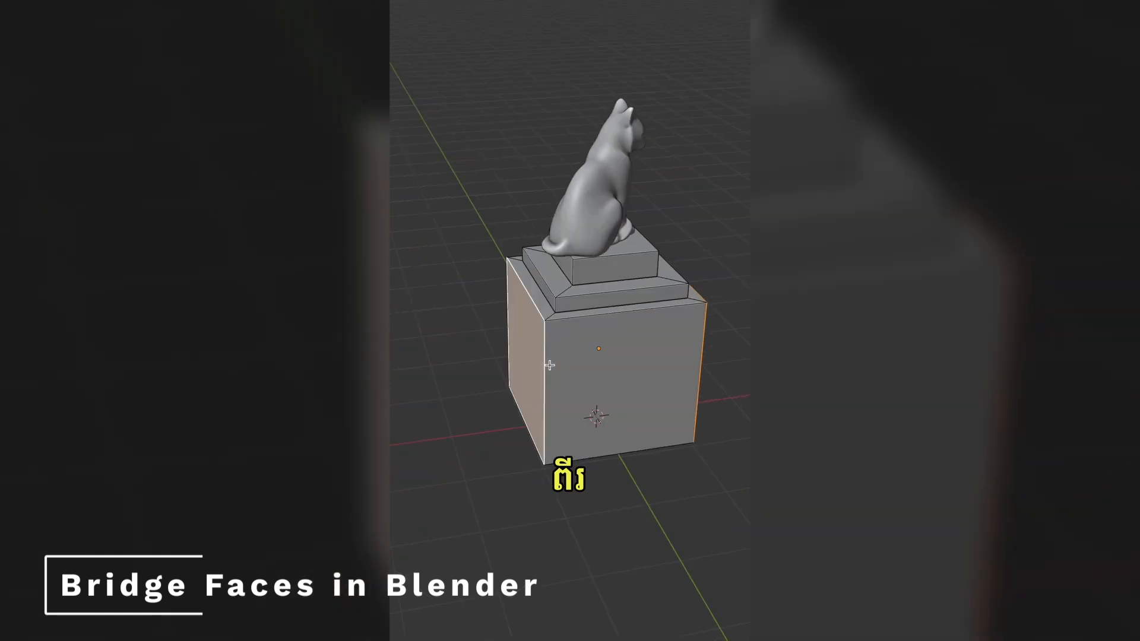
pyautogui.press('i')
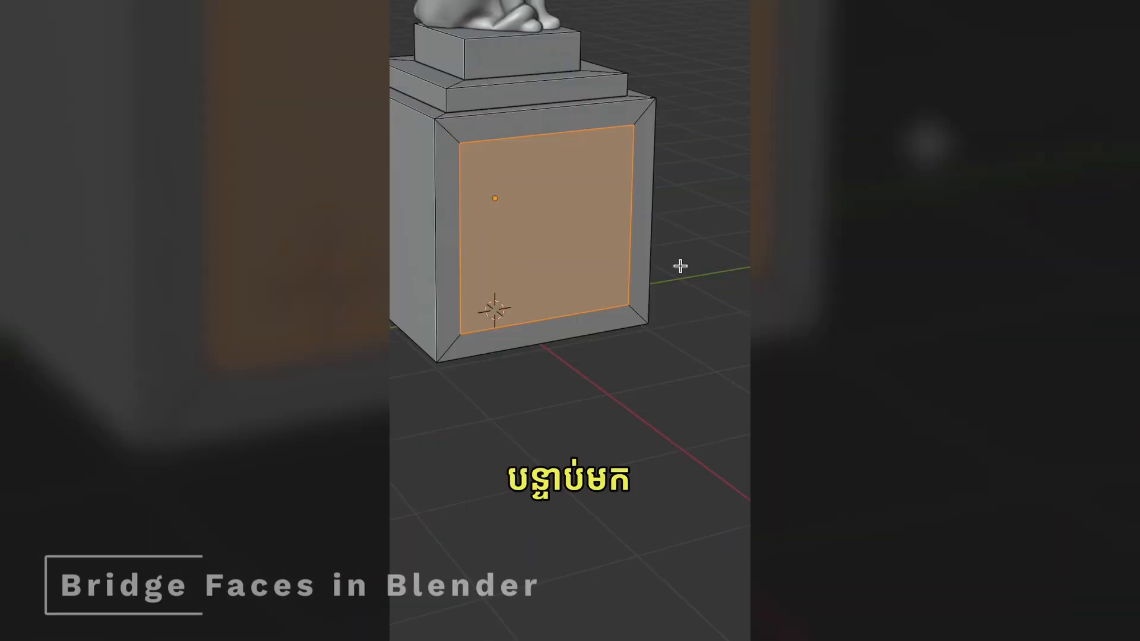
# Delete the two inset faces of the pedestal and select the edge loops around both openings.
pyautogui.press('x')
pyautogui.click(682, 265)
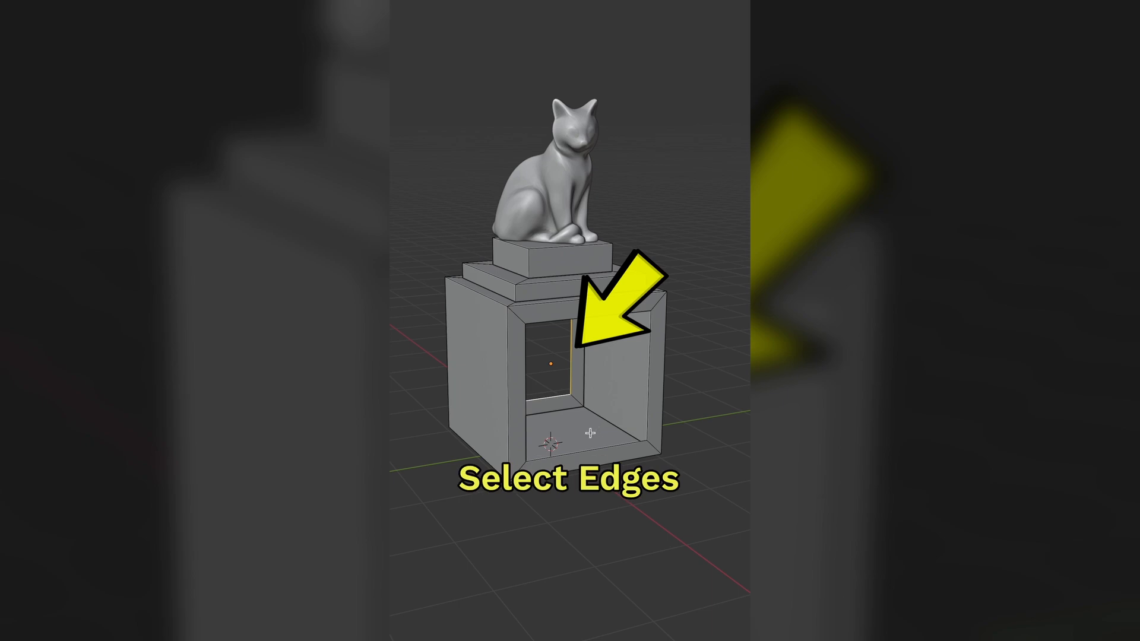
pyautogui.keyDown('alt'); pyautogui.keyDown('shift'); pyautogui.click(598, 449); pyautogui.keyUp('shift'); pyautogui.keyUp('alt')
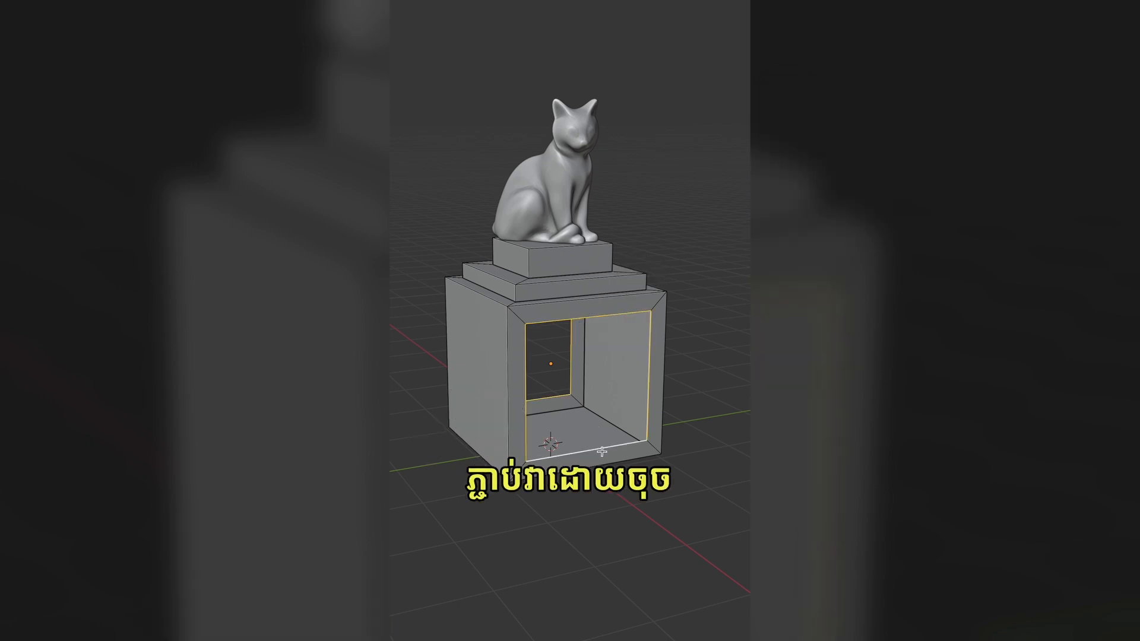
pyautogui.moveTo(602, 458)
pyautogui.mouseDown(button='middle')
pyautogui.moveTo(647, 451)
pyautogui.moveTo(617, 456)
pyautogui.mouseUp(button='middle')
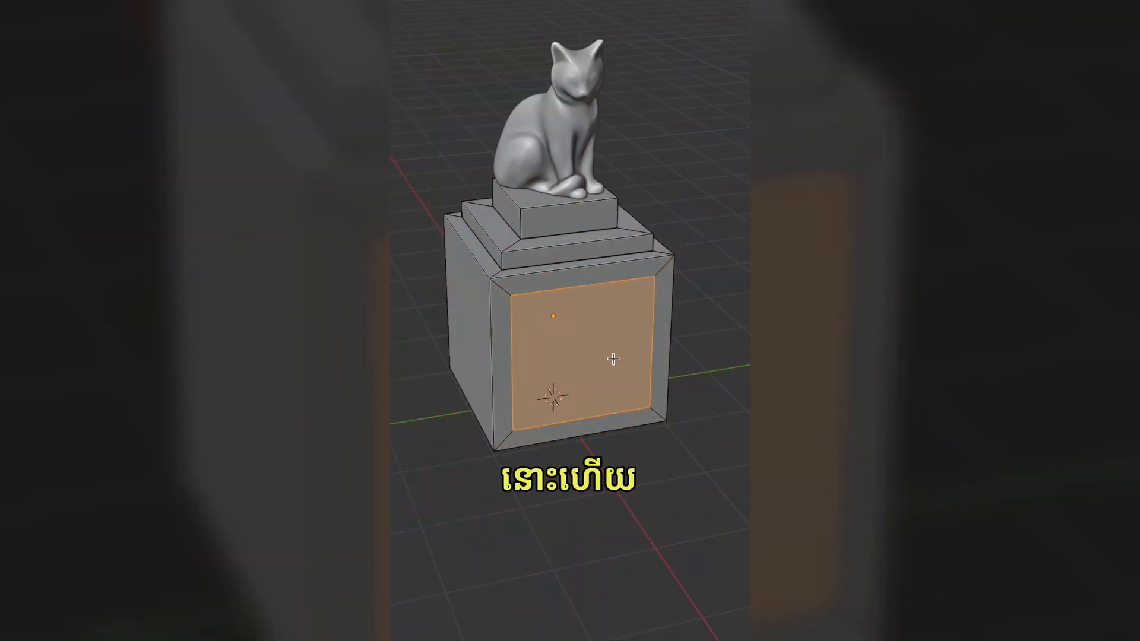
# Apply Bridge Faces to the two opposite inset faces to cut a passage through the pedestal.
pyautogui.rightClick(614, 360)
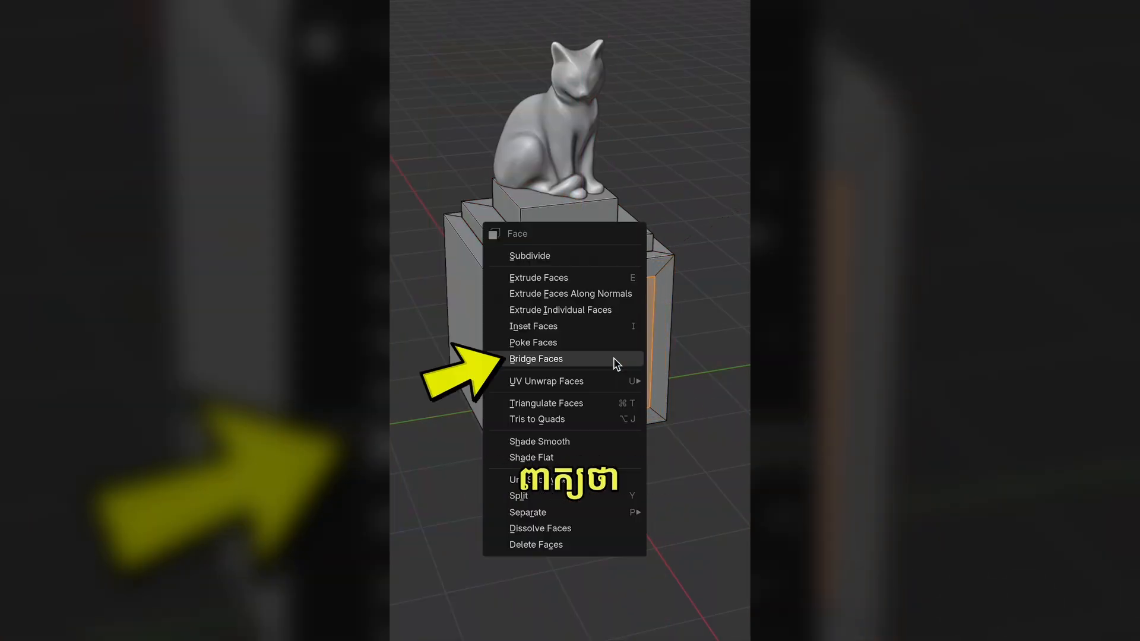
pyautogui.click(614, 360)
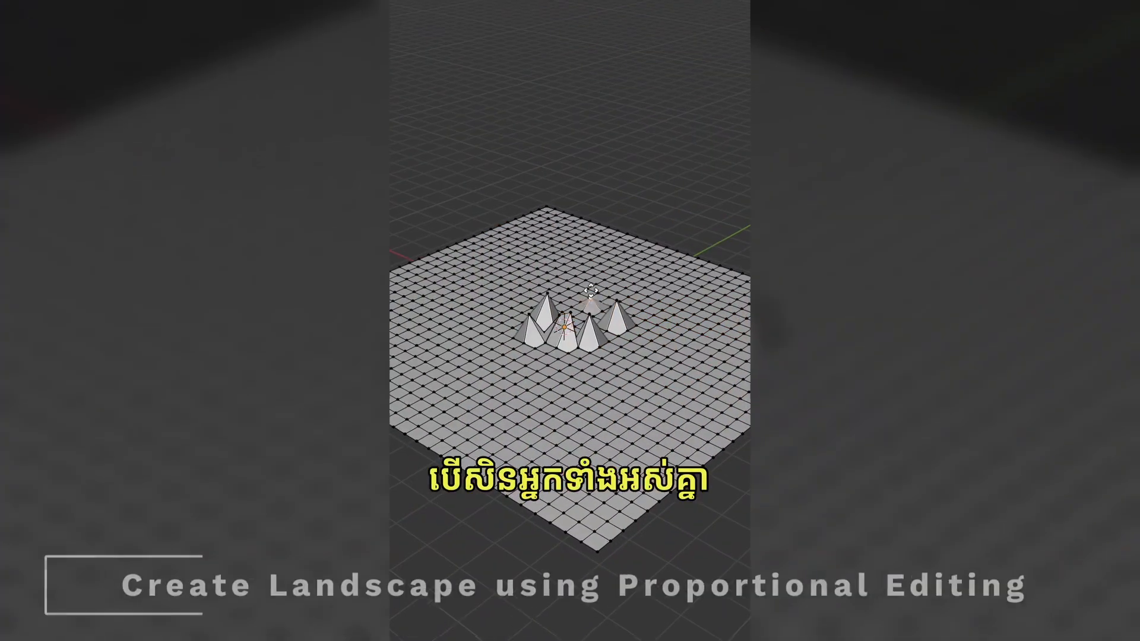
# Raise individual elements near the centre of the grid plane along Z to form separate spikes.
pyautogui.click(586, 288)
pyautogui.click(606, 339)
pyautogui.press('g')
pyautogui.press('z')
pyautogui.click(606, 317)
pyautogui.click(642, 347)
pyautogui.press('g')
pyautogui.press('z')
pyautogui.click(642, 326)
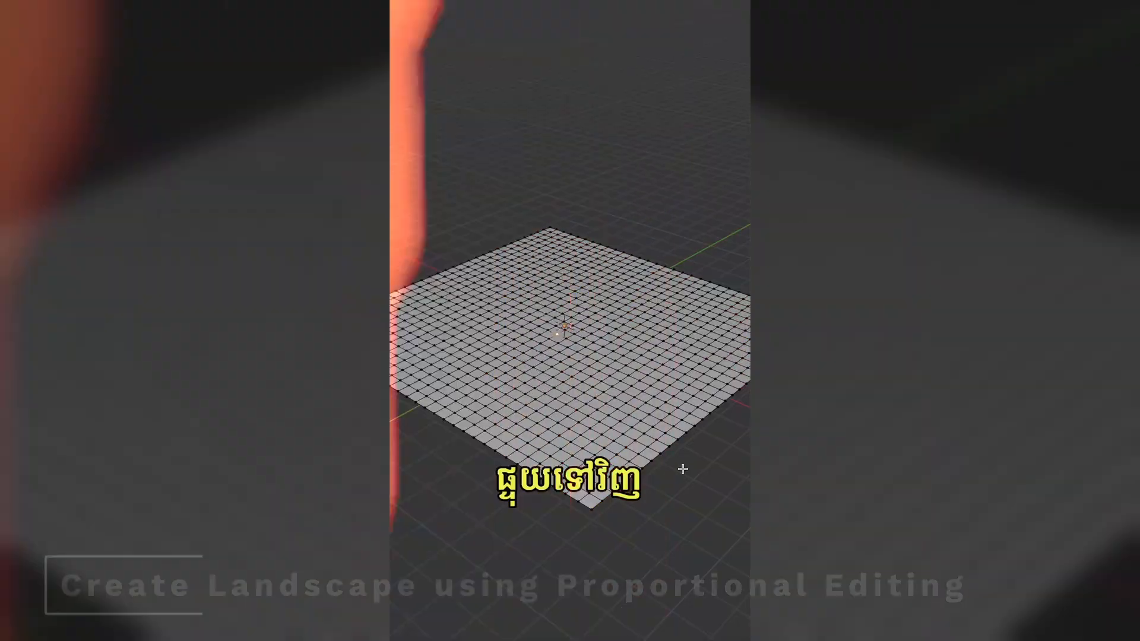
# Move a face near the centre of the grid plane vertically using proportional editing with a wide influence radius.
pyautogui.press('a')
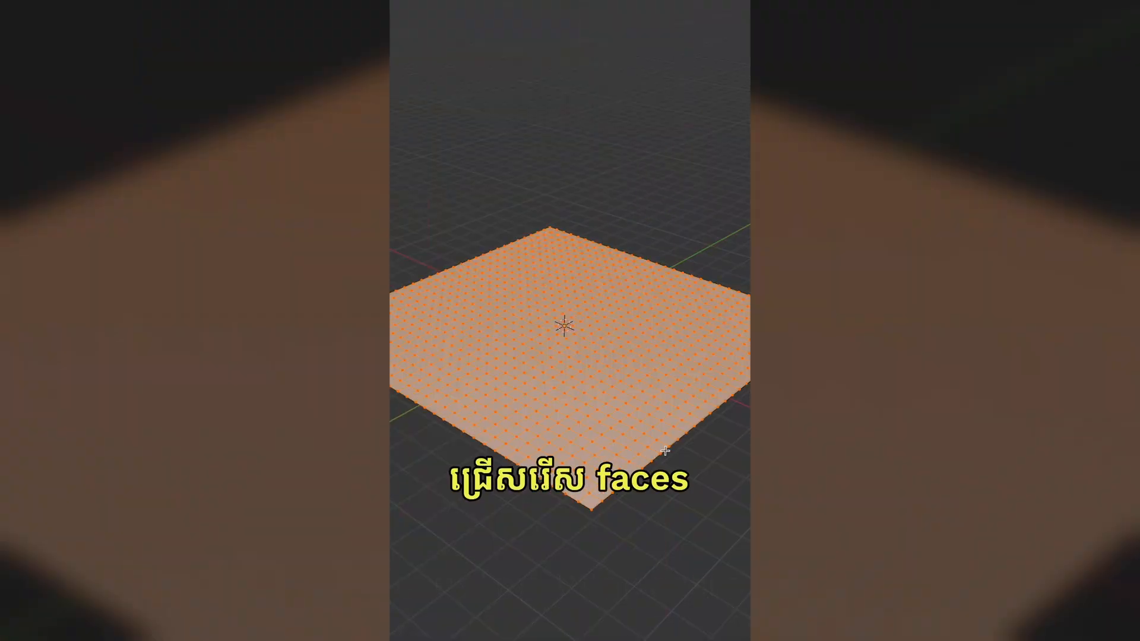
pyautogui.scroll(3, 653, 425)
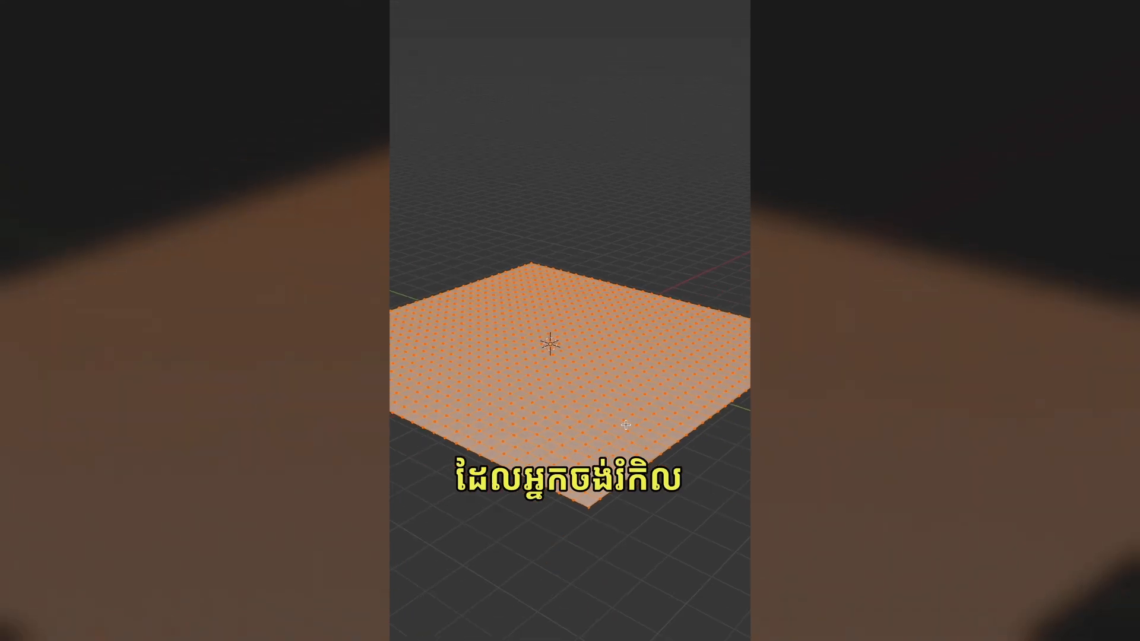
pyautogui.hotkey('alt', 'a')
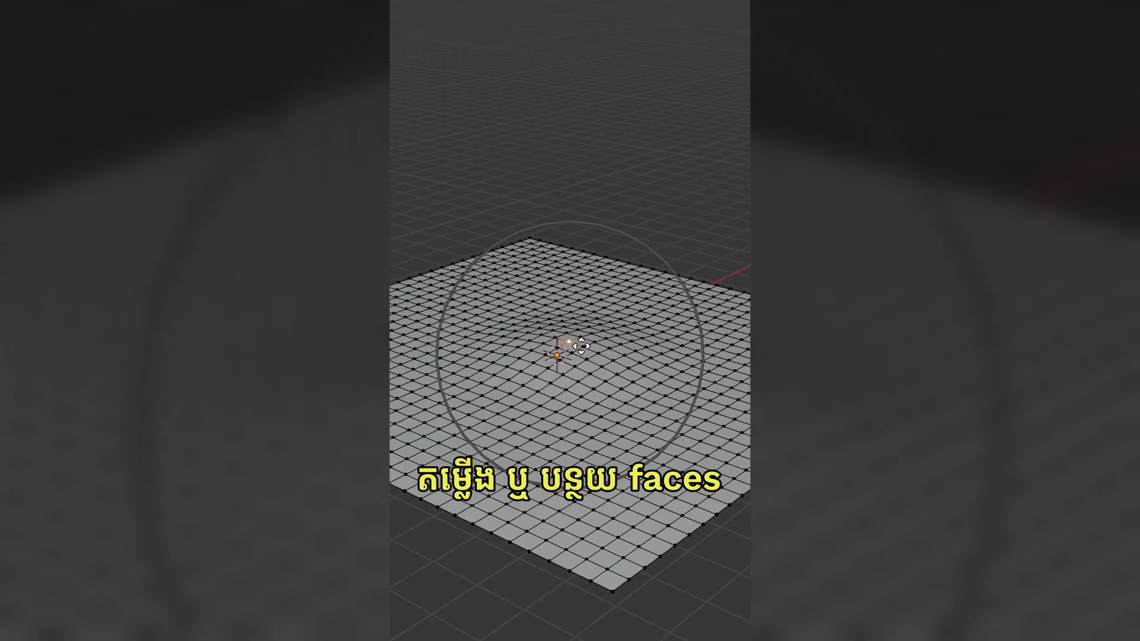
pyautogui.moveTo(582, 298); pyautogui.dragTo(584, 272, button='middle')
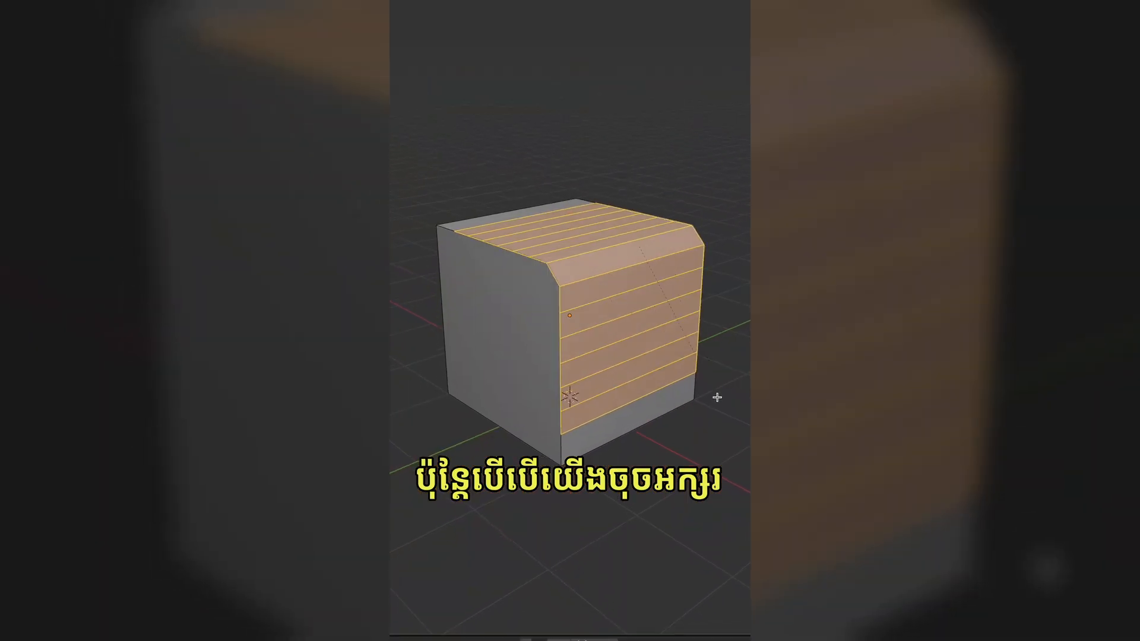
# Bevel the cube's upper edge with 19 segments, a concave profile shape of 0.038 and a width of about 1.29 m.
pyautogui.press('p')
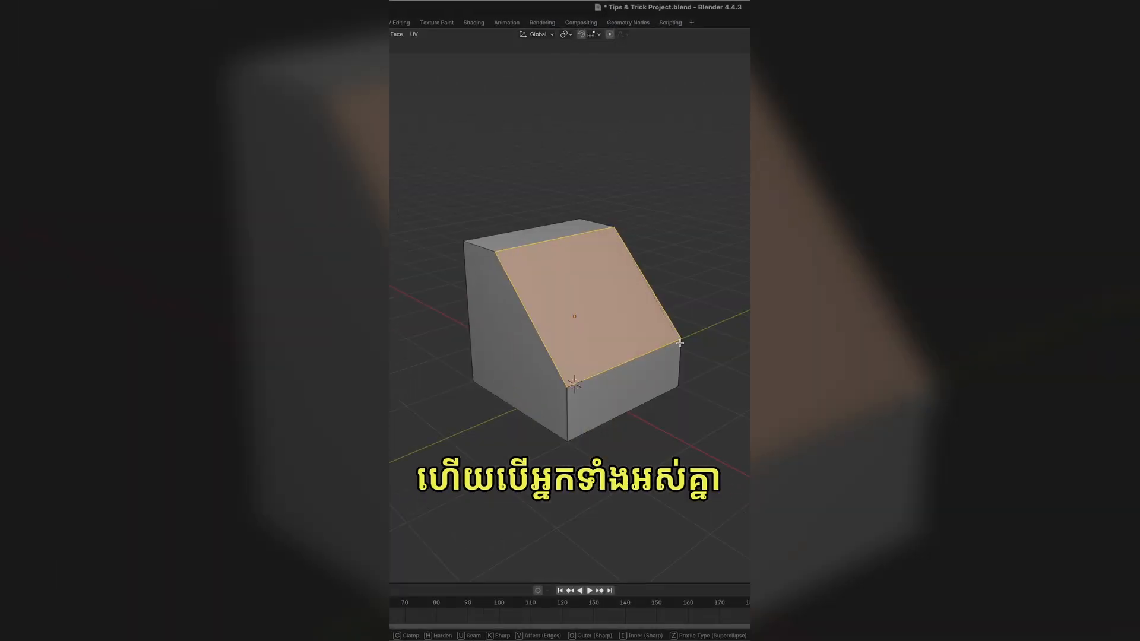
pyautogui.scroll(3, 682, 348)
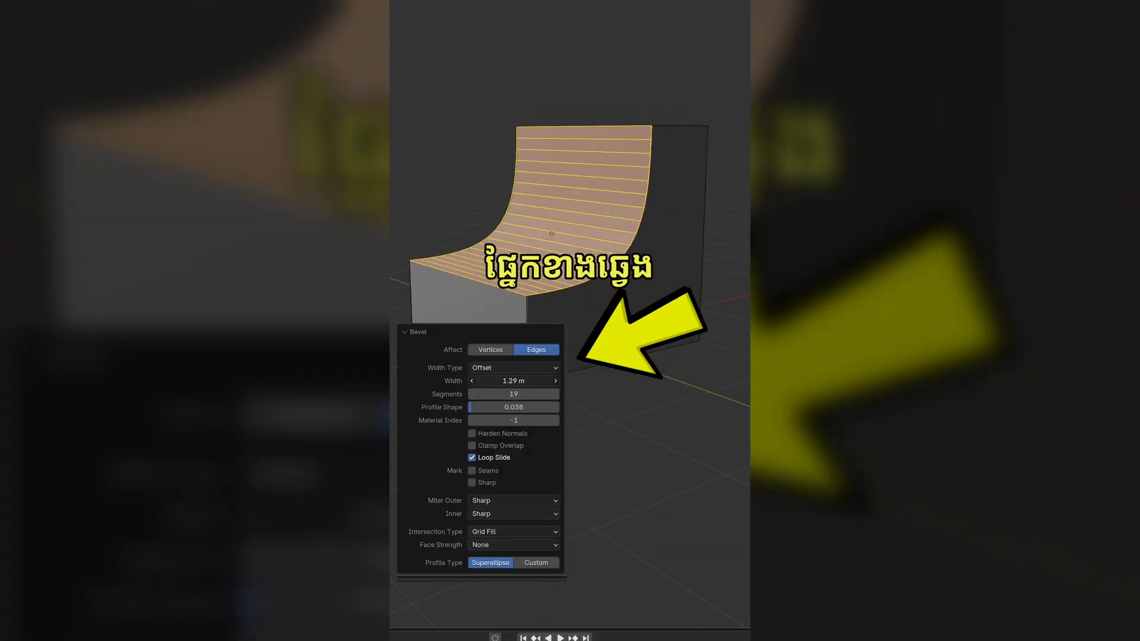
# Set the bevel to 1.51 m wide with 30 segments, and apply the Steps and Crown Molding presets as its custom profile.
pyautogui.moveTo(513, 381); pyautogui.dragTo(524, 408)
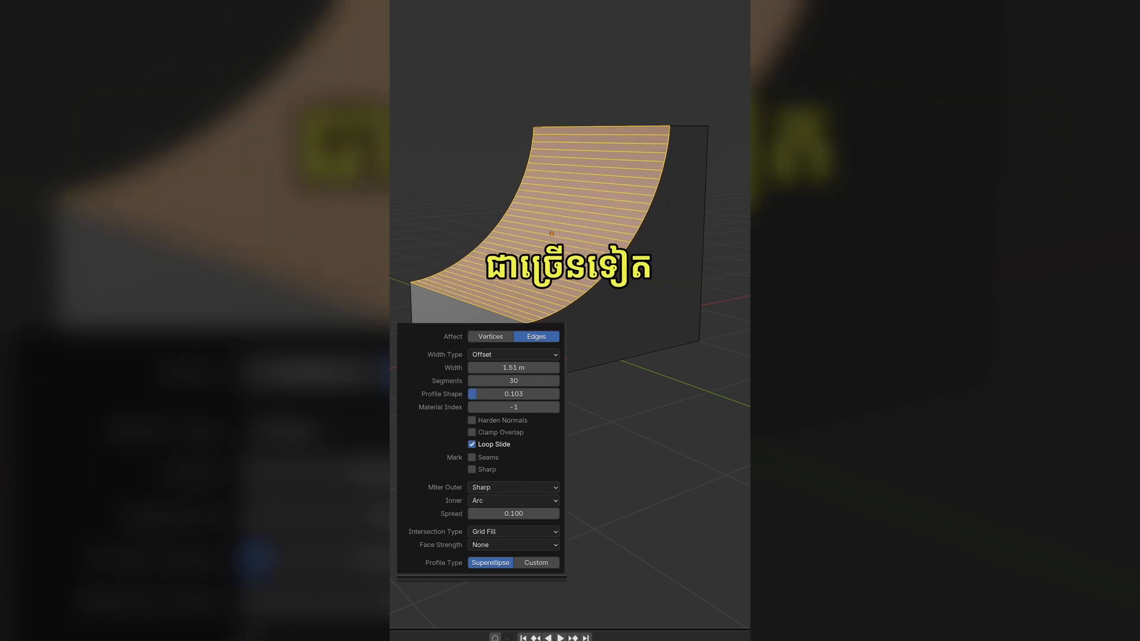
pyautogui.click(536, 564)
pyautogui.click(440, 354)
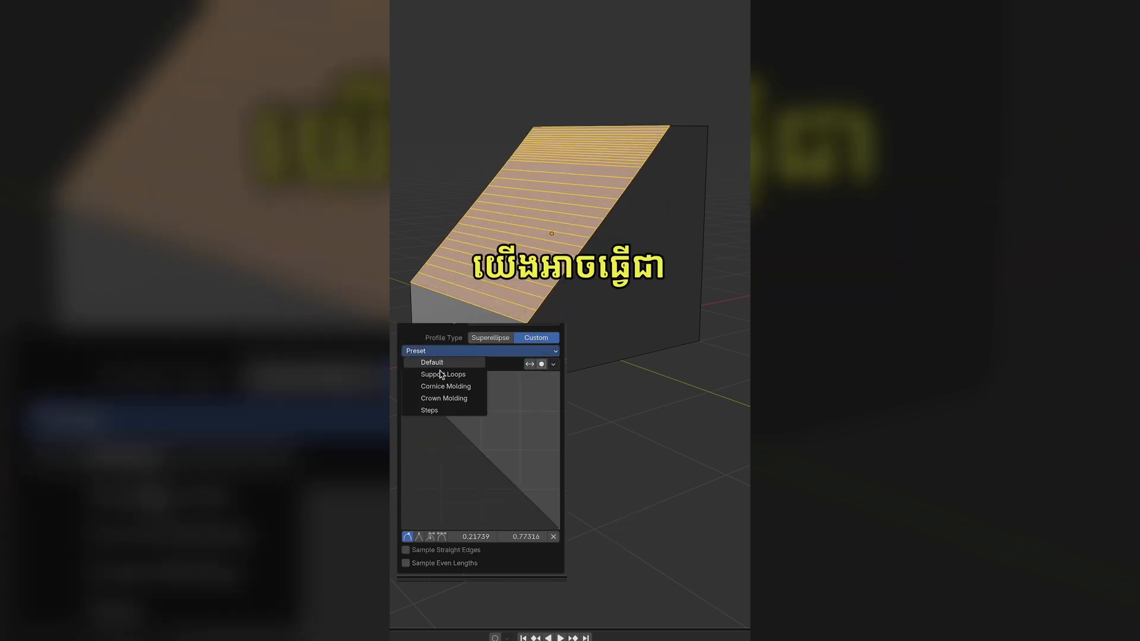
pyautogui.click(441, 410)
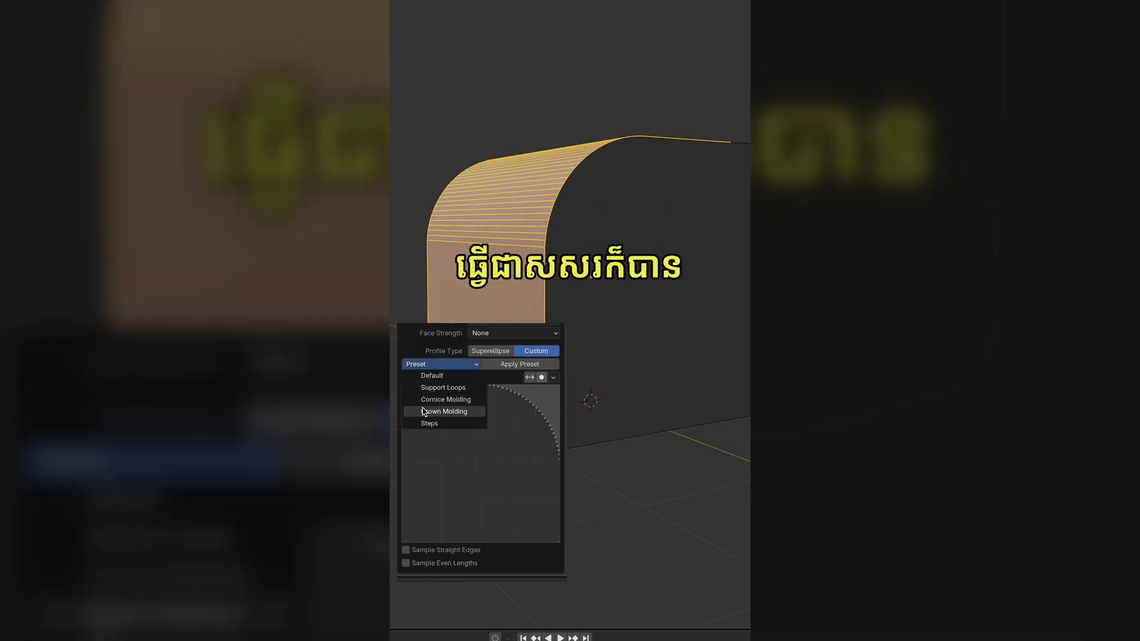
pyautogui.click(444, 410)
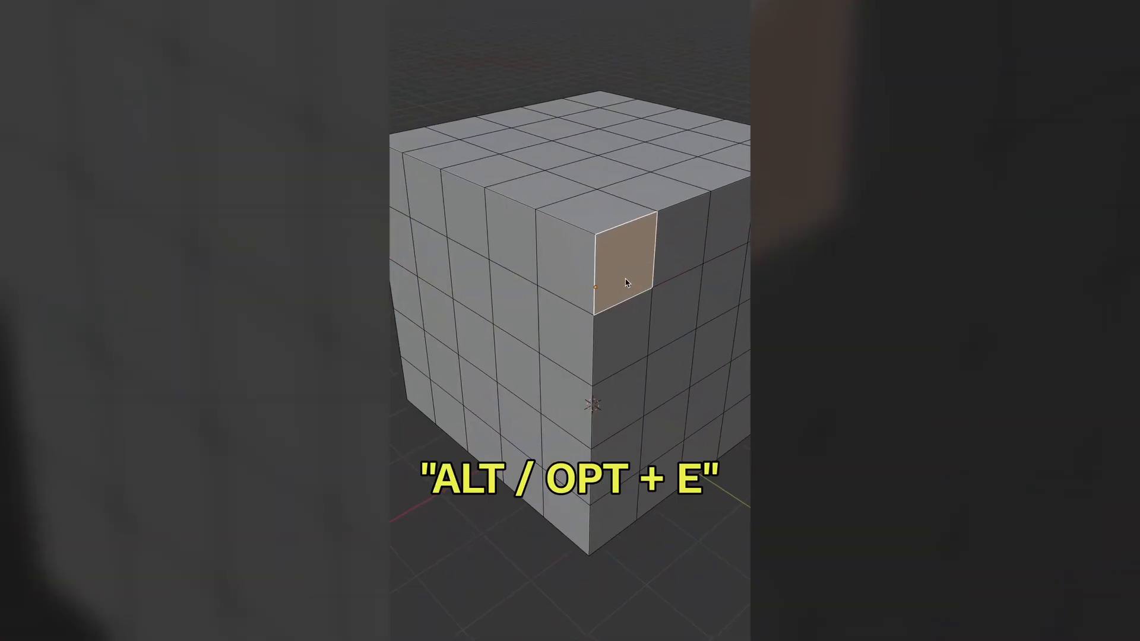
# Push several faces around the subdivided cube's upper corner inward with Extrude Manifold to cut stepped notches.
pyautogui.hotkey('alt', 'e')
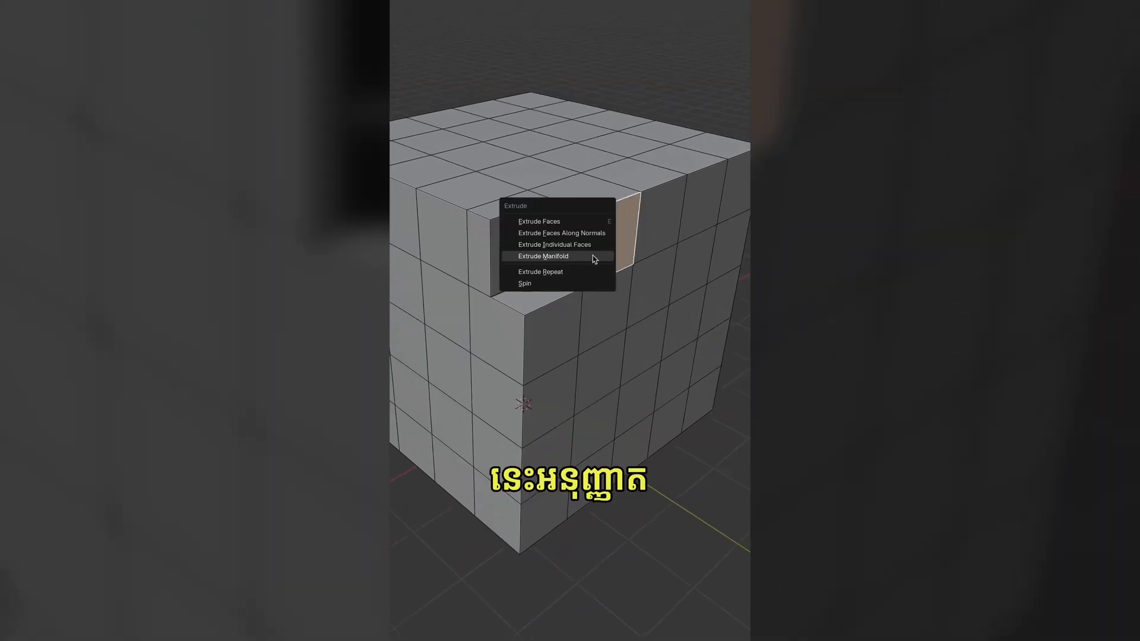
pyautogui.click(592, 255)
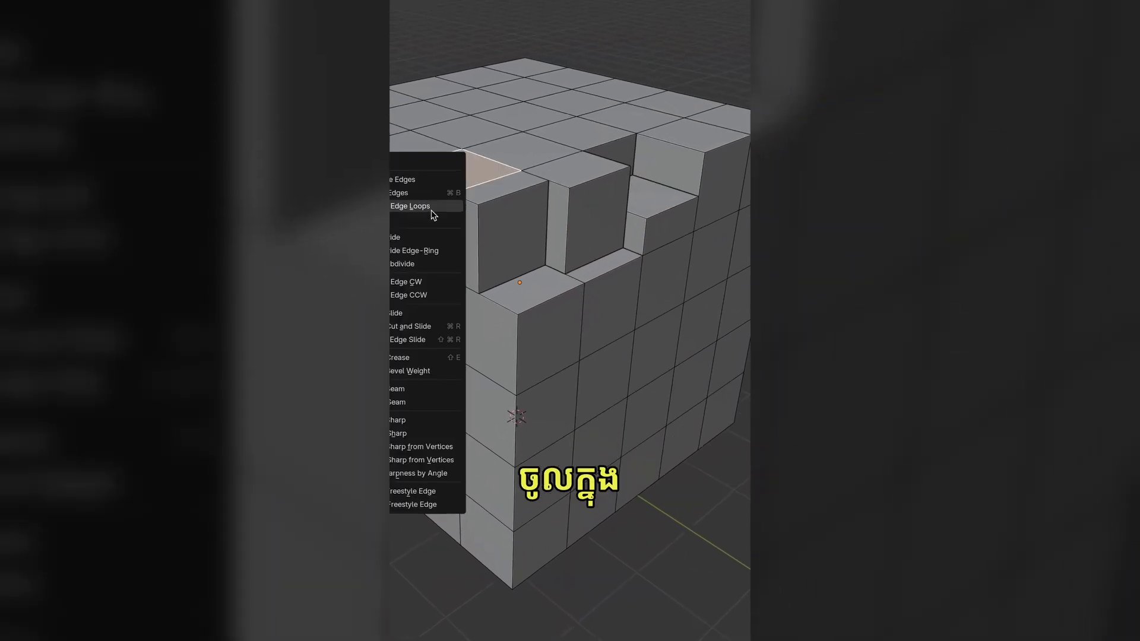
pyautogui.click(455, 181)
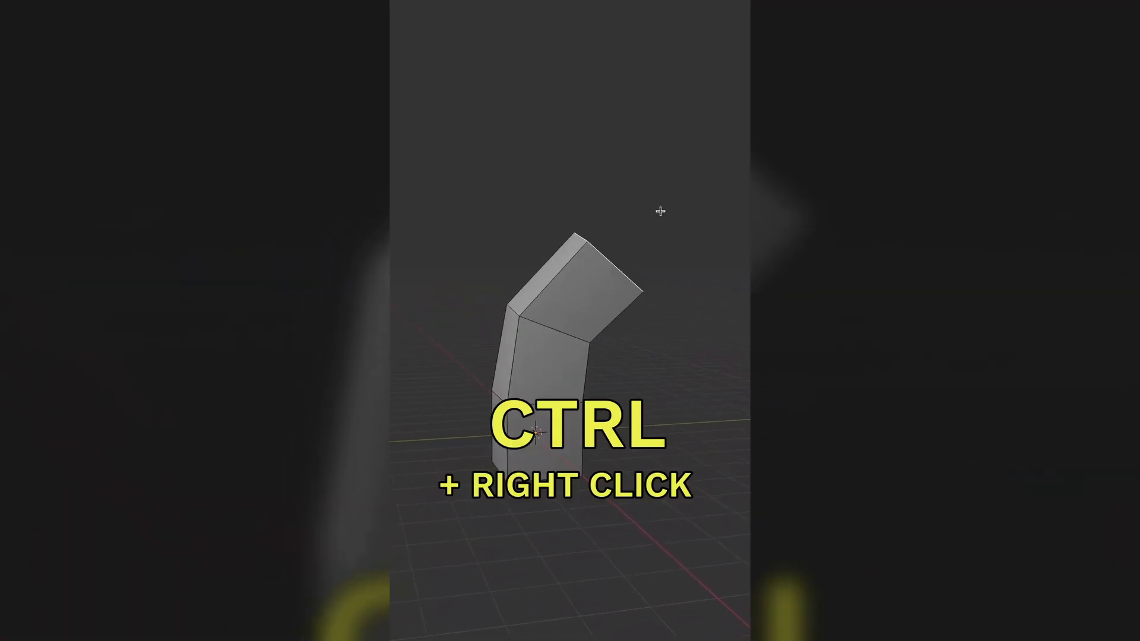
# Extrude the end face of the bent block repeatedly towards placed points to form a chain of segments curving up and back.
pyautogui.keyDown('ctrl'); pyautogui.rightClick(660, 211); pyautogui.keyUp('ctrl')
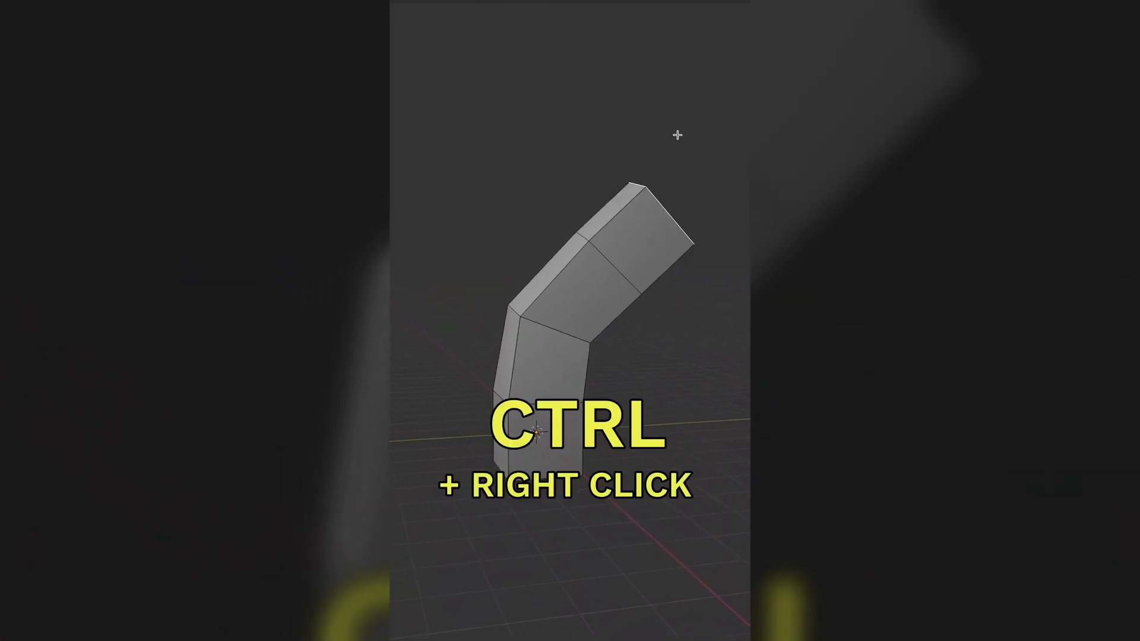
pyautogui.keyDown('ctrl'); pyautogui.rightClick(678, 136); pyautogui.keyUp('ctrl')
pyautogui.keyDown('ctrl'); pyautogui.rightClick(631, 87); pyautogui.keyUp('ctrl')
pyautogui.keyDown('ctrl'); pyautogui.rightClick(547, 88); pyautogui.keyUp('ctrl')
pyautogui.scroll(1, 543, 89)
pyautogui.keyDown('ctrl'); pyautogui.rightClick(512, 101); pyautogui.keyUp('ctrl')
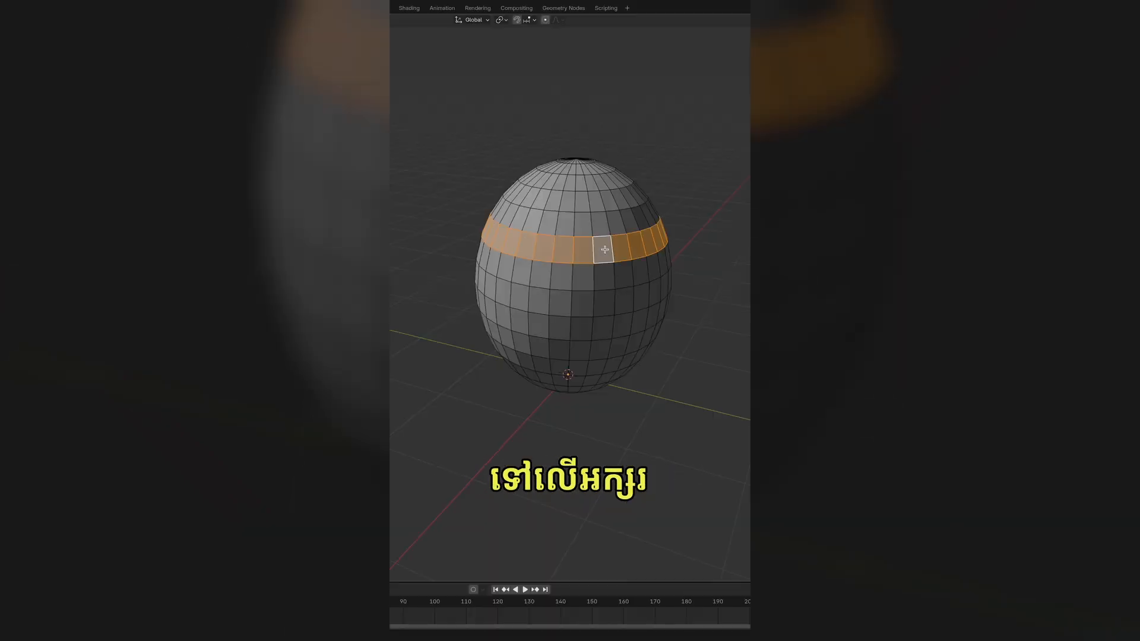
# Extrude the selected face ring around the sphere and scale it only along X and Y.
pyautogui.press('e')
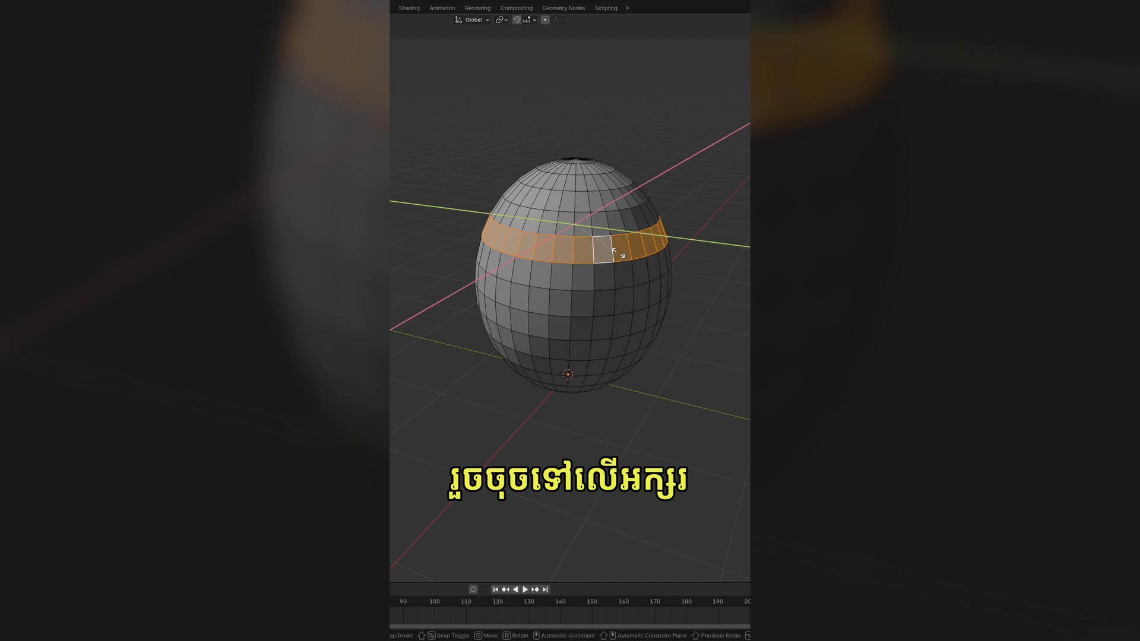
pyautogui.hotkey('shift', 'z')
pyautogui.click(676, 295)
pyautogui.keyDown('shift'); pyautogui.moveTo(676, 295); pyautogui.dragTo(618, 323, button='middle'); pyautogui.keyUp('shift')
pyautogui.moveTo(676, 295)
pyautogui.mouseDown(button='middle')
pyautogui.moveTo(663, 296)
pyautogui.moveTo(682, 297)
pyautogui.moveTo(686, 270)
pyautogui.moveTo(677, 294)
pyautogui.mouseUp(button='middle')
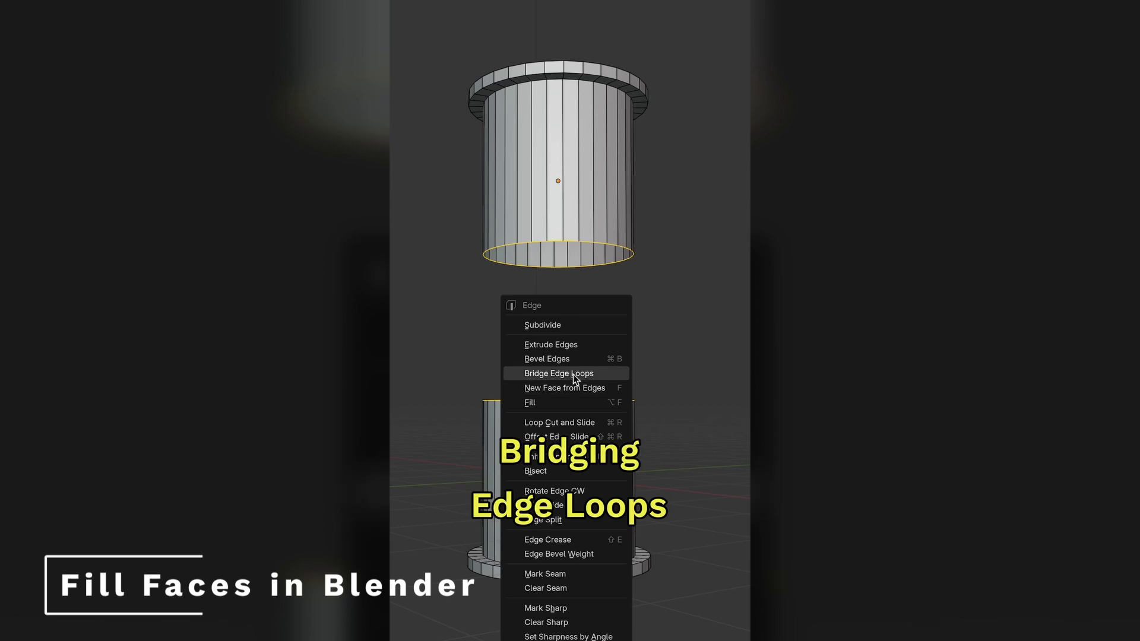
# Apply Bridge Edge Loops between the two cylinder parts' open ends and between the selected edges of the sphere's opening.
pyautogui.click(575, 379)
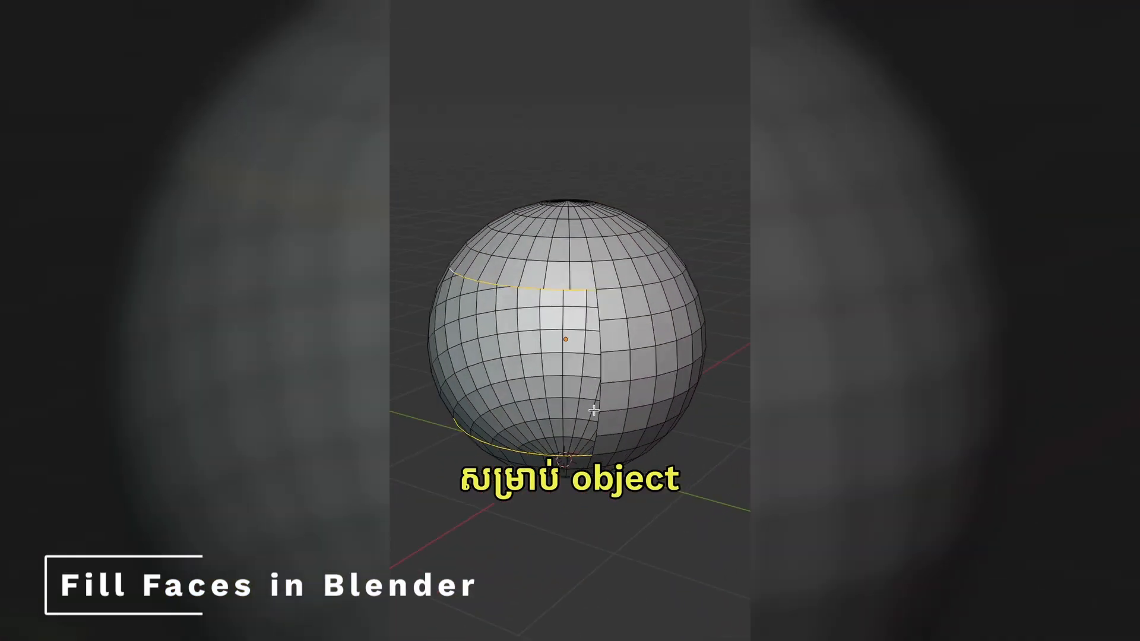
pyautogui.hotkey('ctrl', 'e')
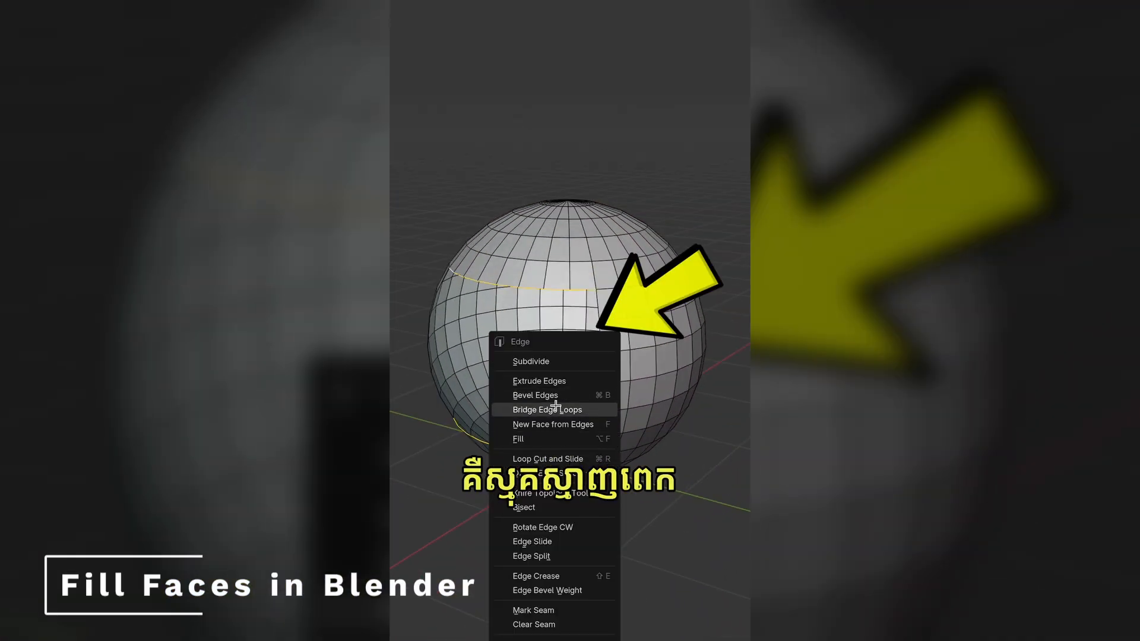
pyautogui.click(556, 408)
# Close the selected four-sided opening in the sphere with Grid Fill.
pyautogui.press('KP_1')
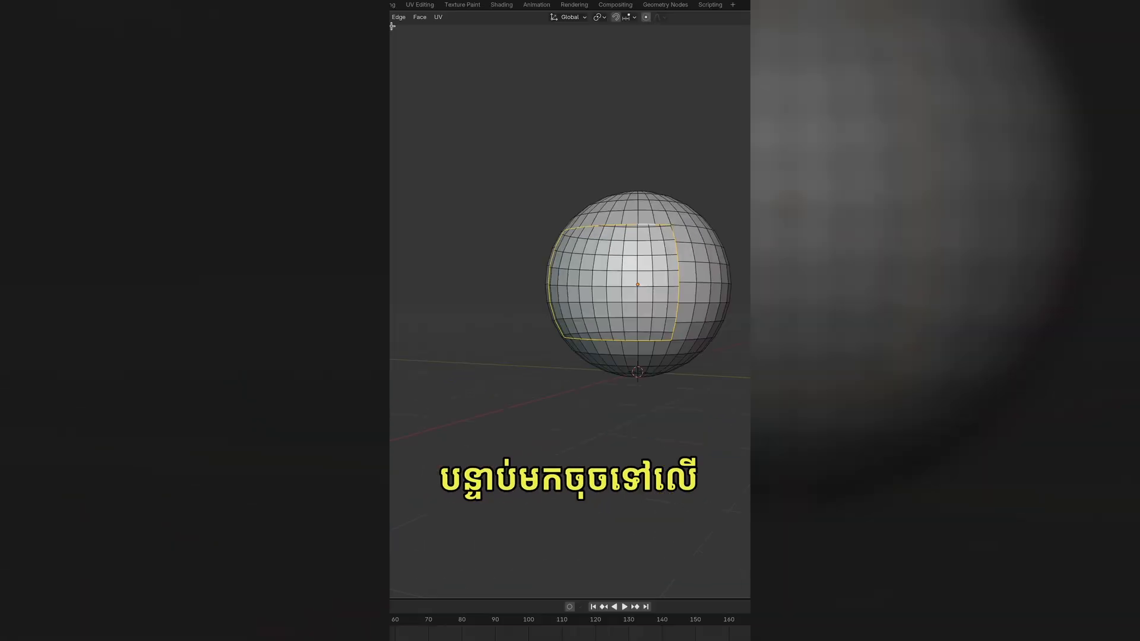
pyautogui.click(419, 17)
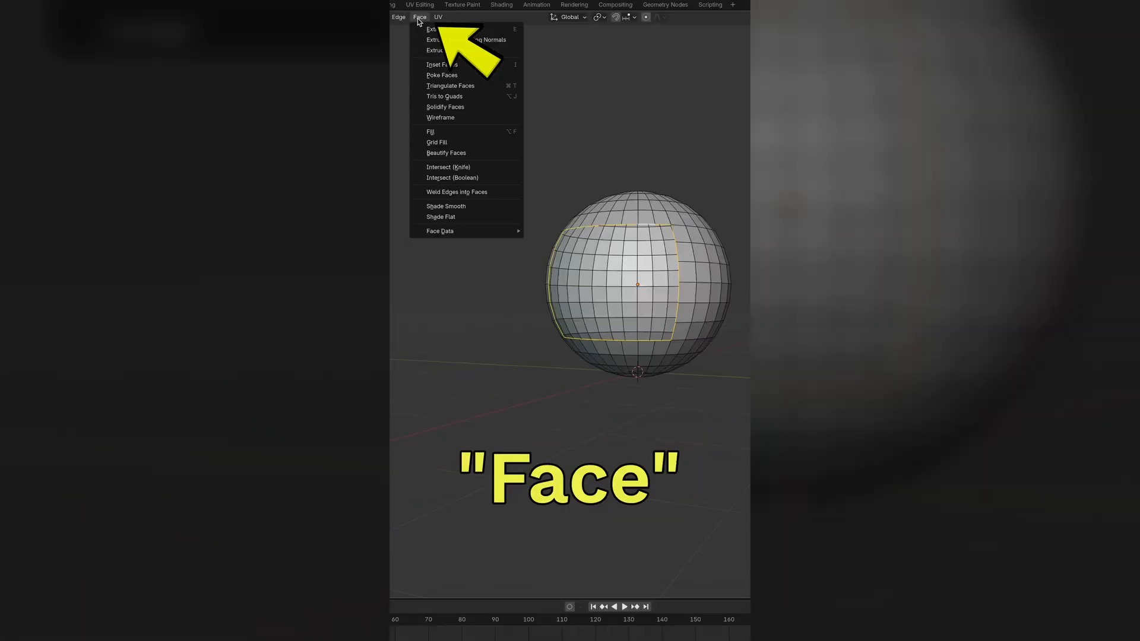
pyautogui.click(459, 143)
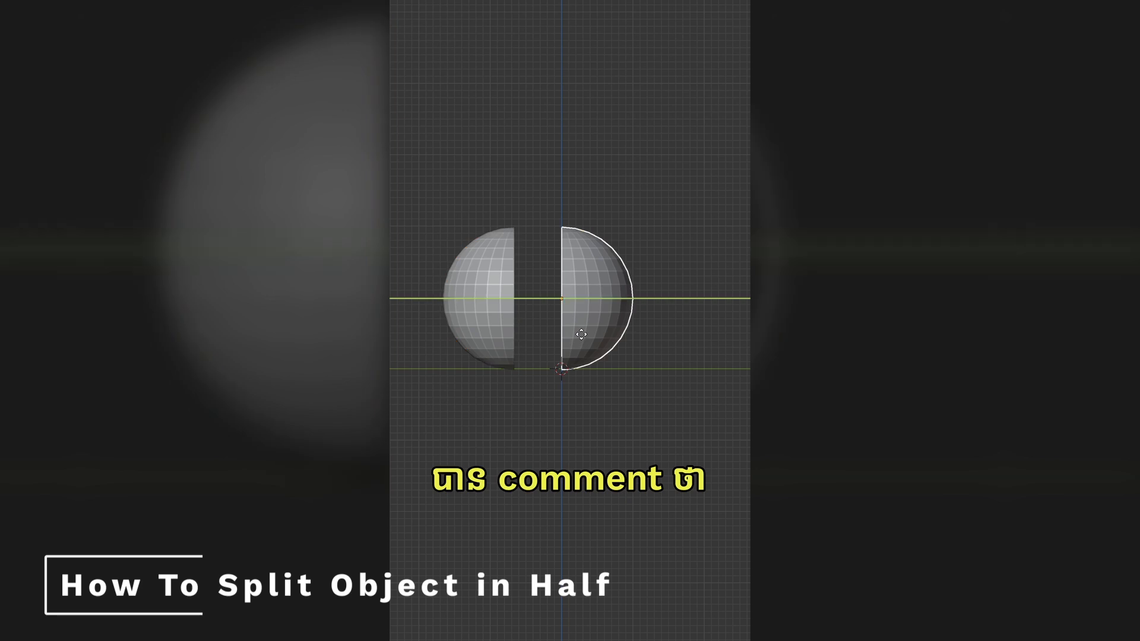
# Move one half of the split sphere away from the other along the Y axis.
pyautogui.click(638, 347)
pyautogui.moveTo(638, 348); pyautogui.dragTo(639, 347, button='middle')
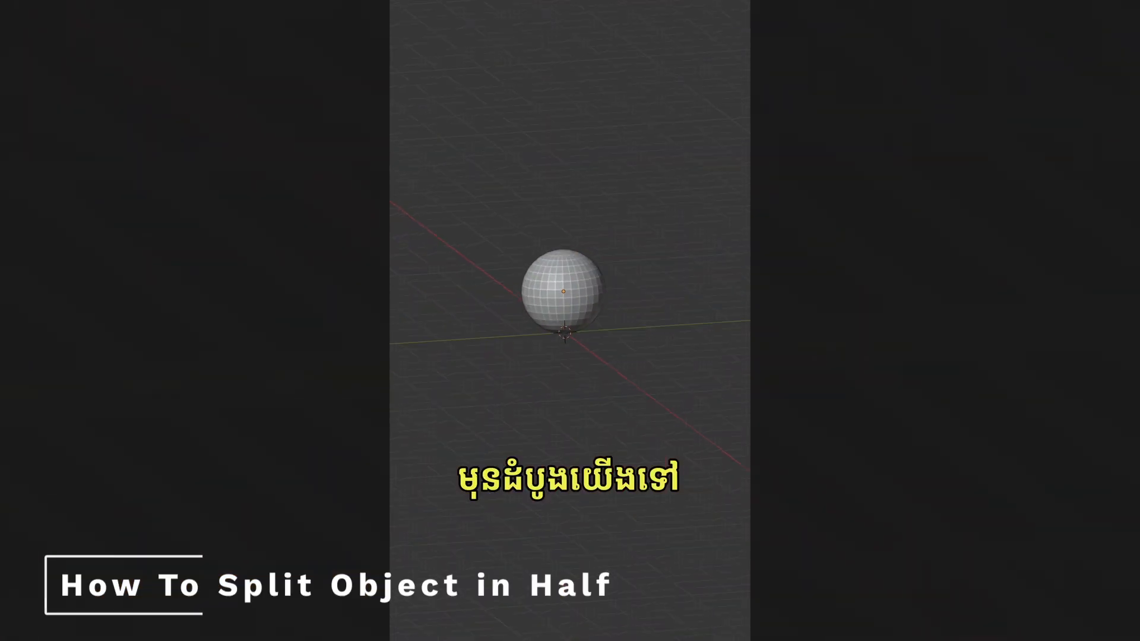
# Select half of the sphere's mesh in side view and separate the selection into its own object.
pyautogui.press('KP_3')
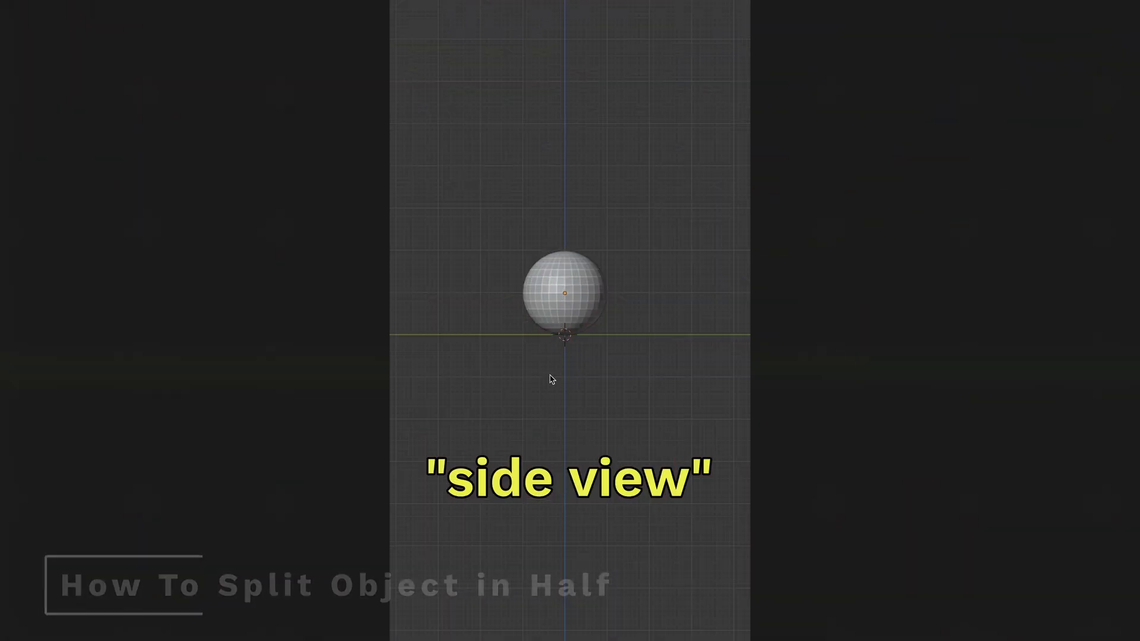
pyautogui.moveTo(431, 111); pyautogui.dragTo(580, 510)
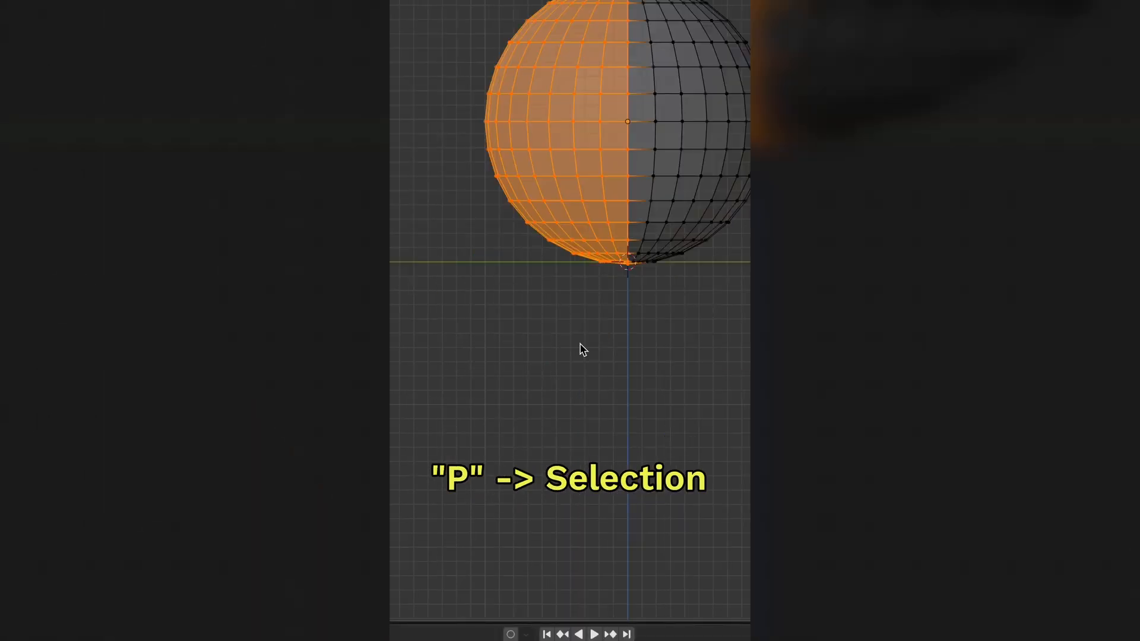
pyautogui.press('p')
pyautogui.click(579, 345)
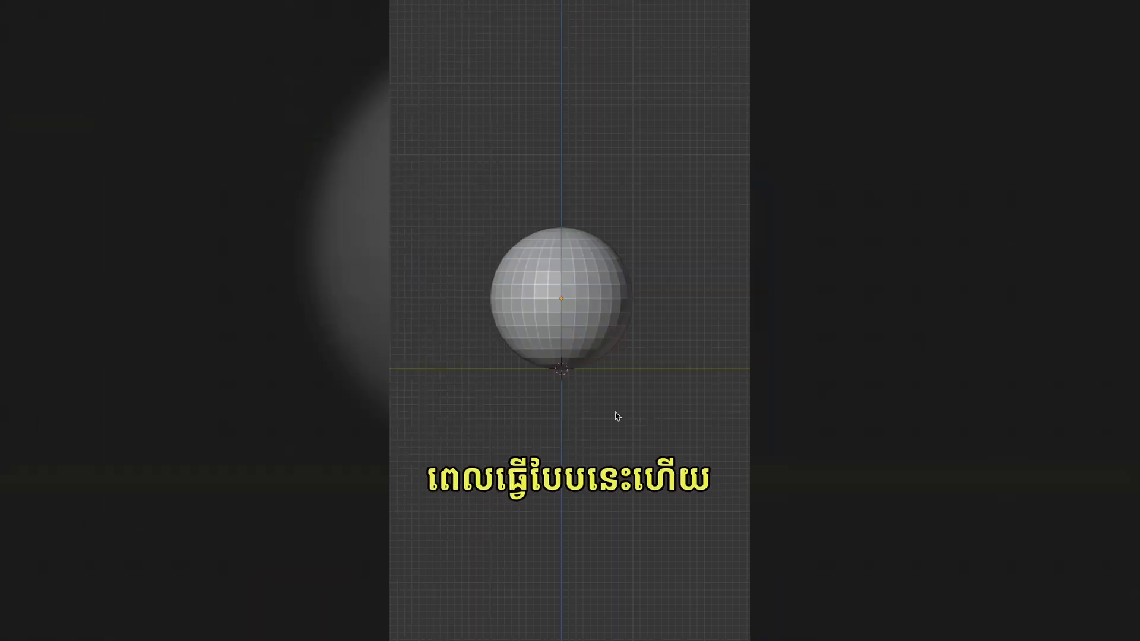
# Move the two separated sphere halves apart along the Y axis, one in each direction.
pyautogui.press('y')
pyautogui.click(474, 337)
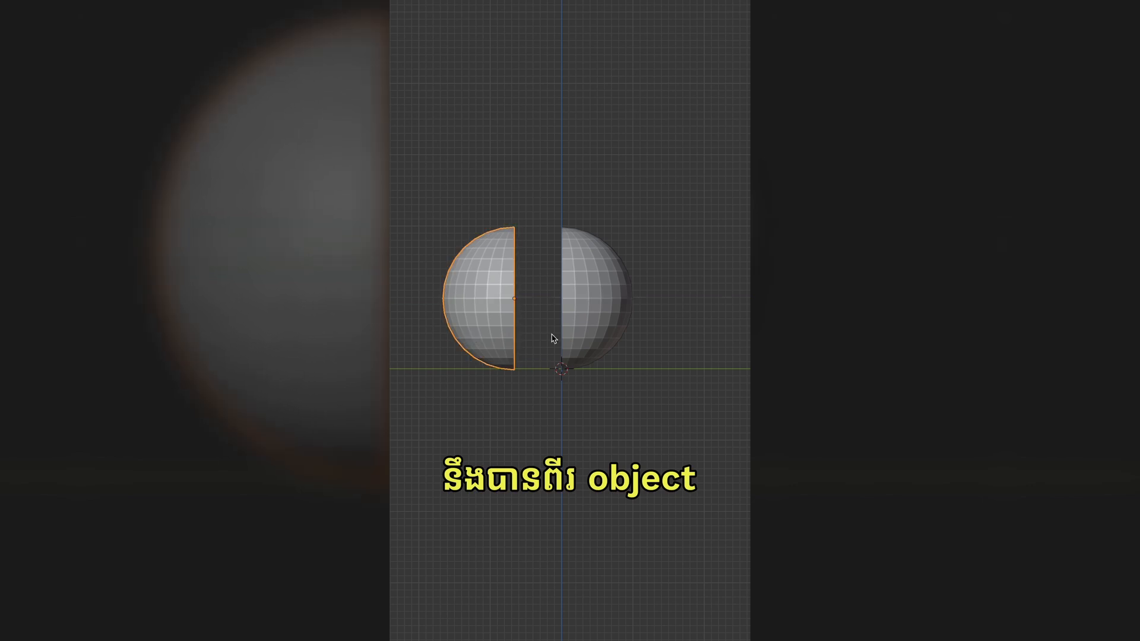
pyautogui.click(636, 348)
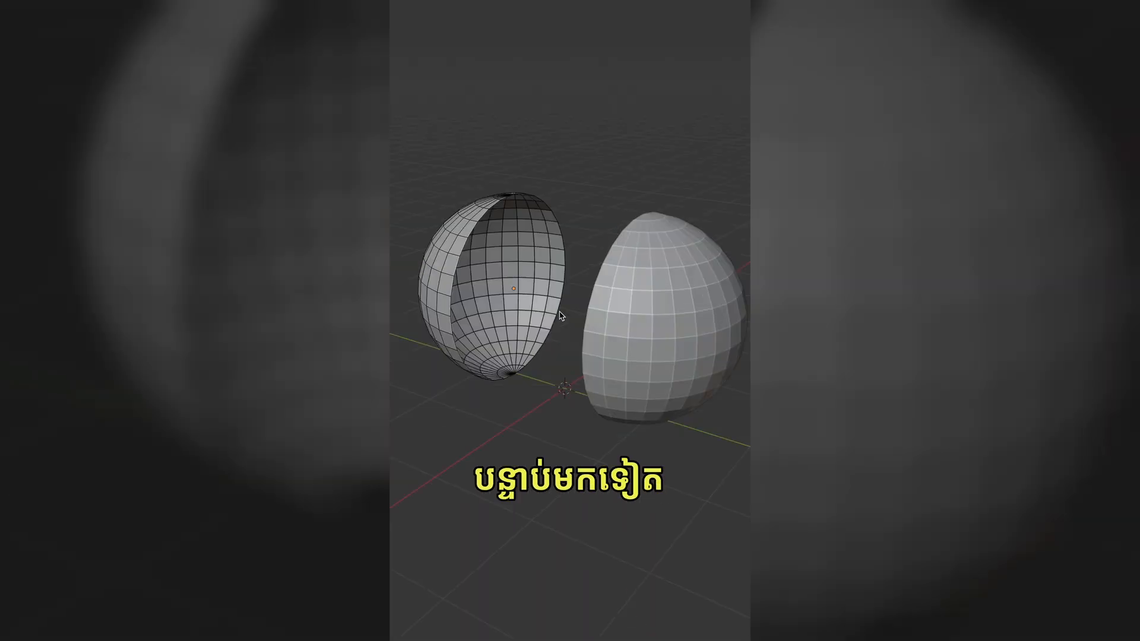
# Fill the open cut edge loop of each sphere half with a single face.
pyautogui.press('f')
pyautogui.press('Tab')
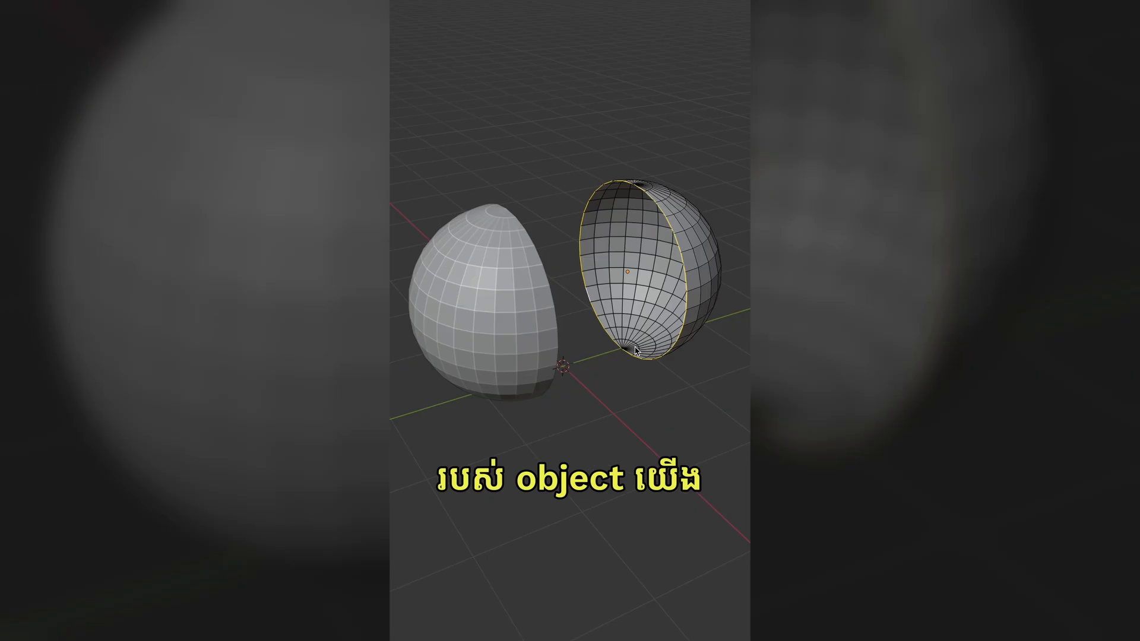
pyautogui.press('f')
pyautogui.press('Tab')
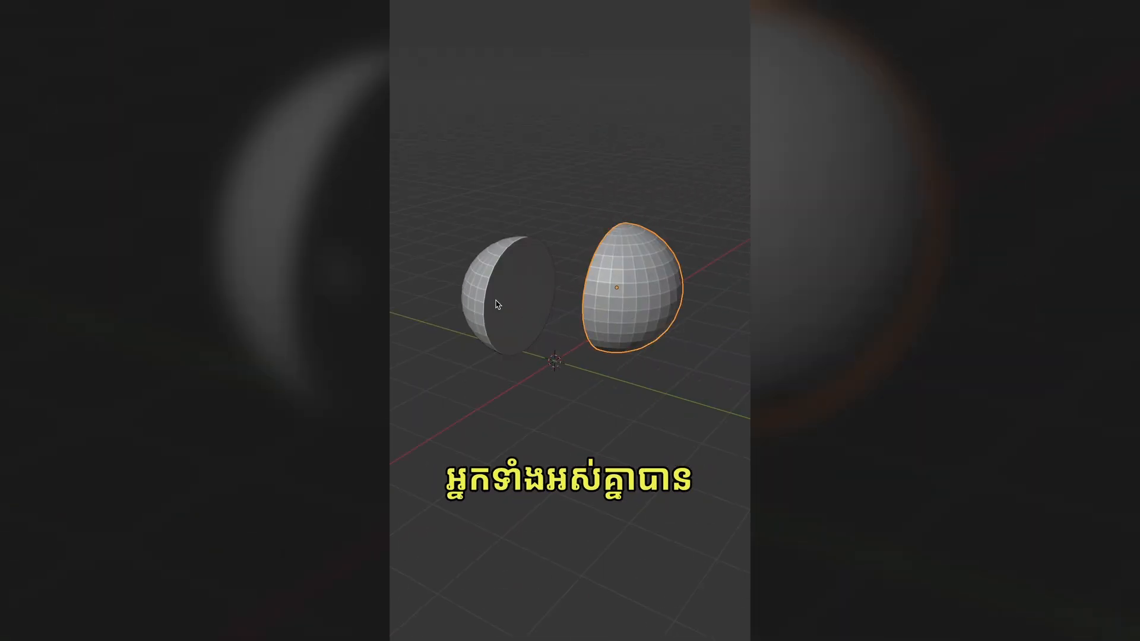
# Move the capped sphere half freely away from the other half.
pyautogui.click(496, 304)
pyautogui.press('g')
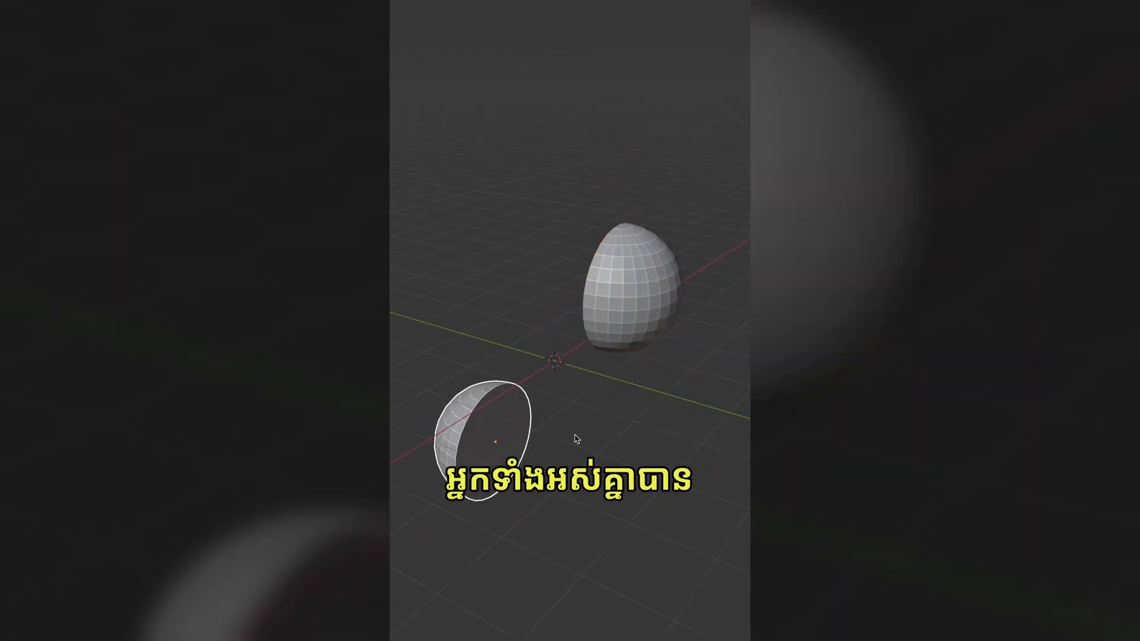
pyautogui.click(505, 384)
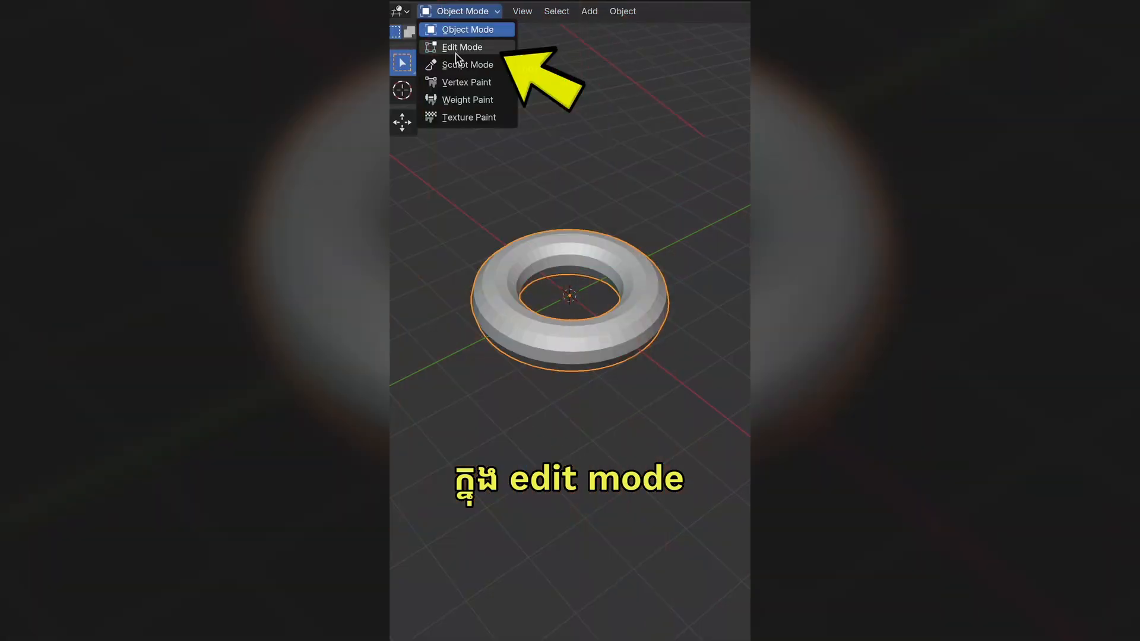
# Thicken the torus in Edit Mode by scaling all its vertices outward along their normals.
pyautogui.click(457, 45)
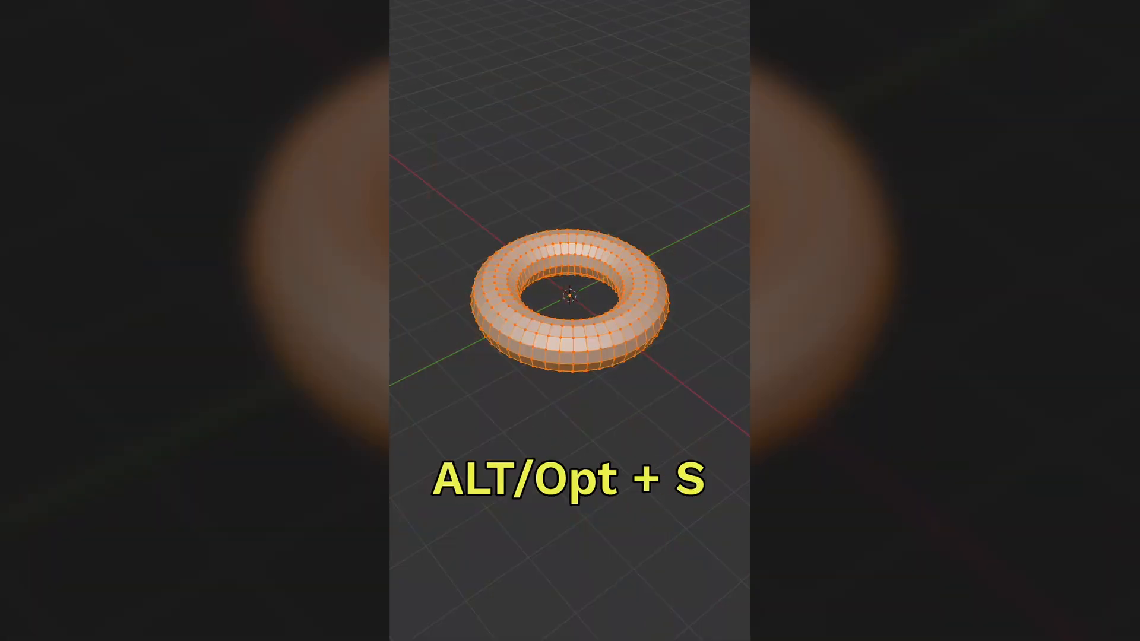
pyautogui.hotkey('alt', 's')
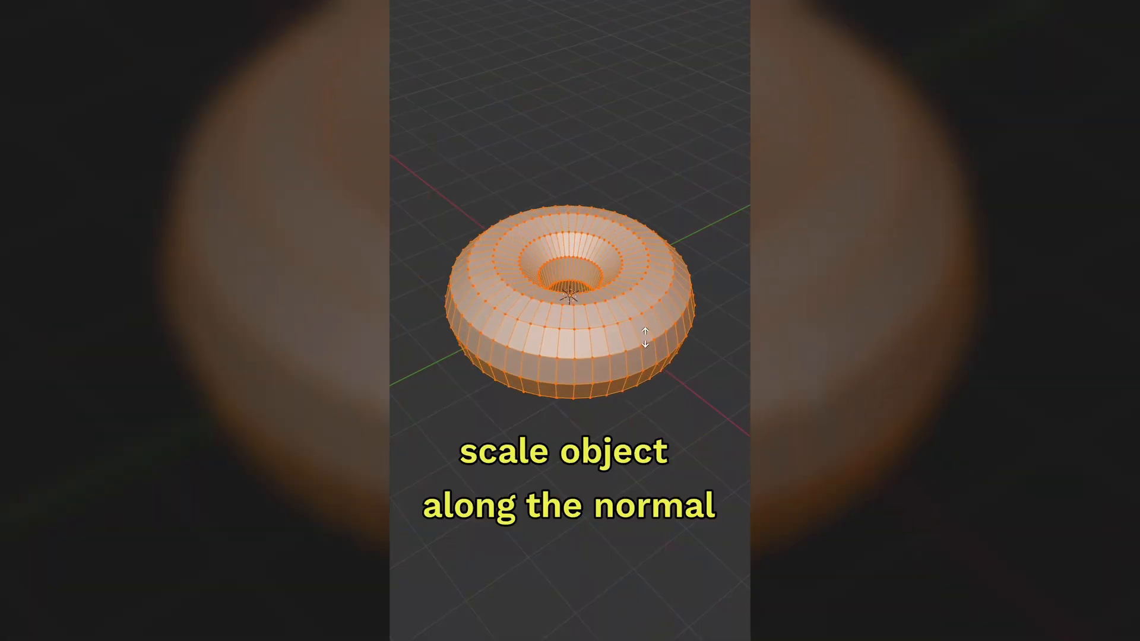